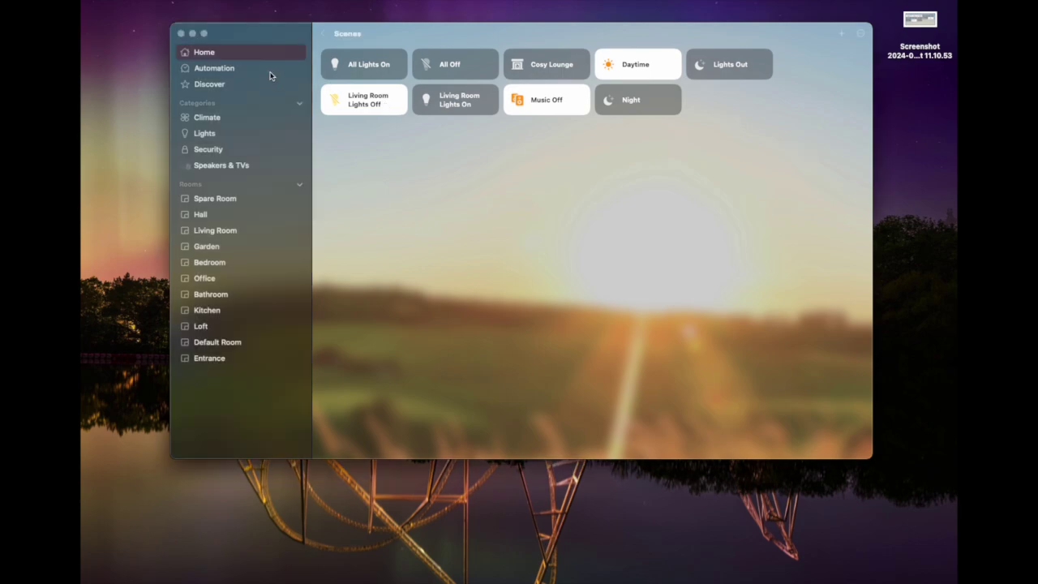
Start a new sensor automation triggered when the Living Room Occupancy Sensor stops detecting occupancy, at any time
{"action": "left_click", "coordinate": [273, 71]}
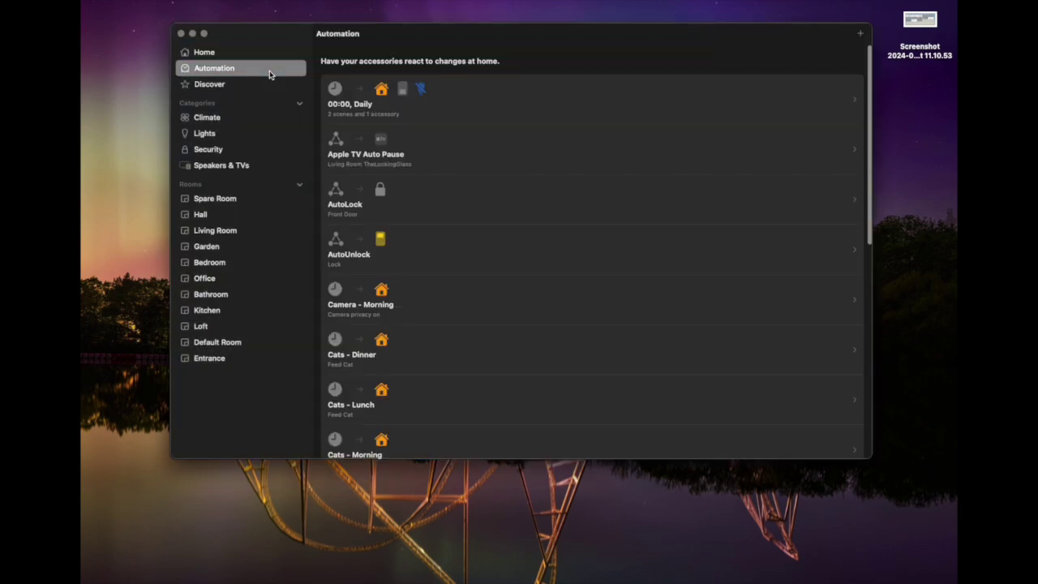
{"action": "left_click", "coordinate": [861, 35]}
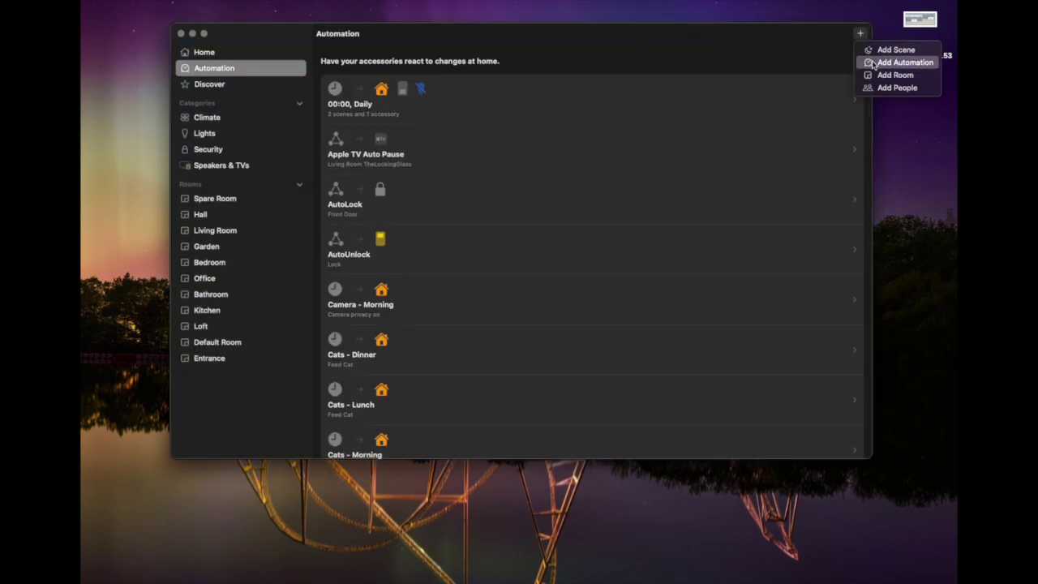
{"action": "left_click", "coordinate": [874, 62]}
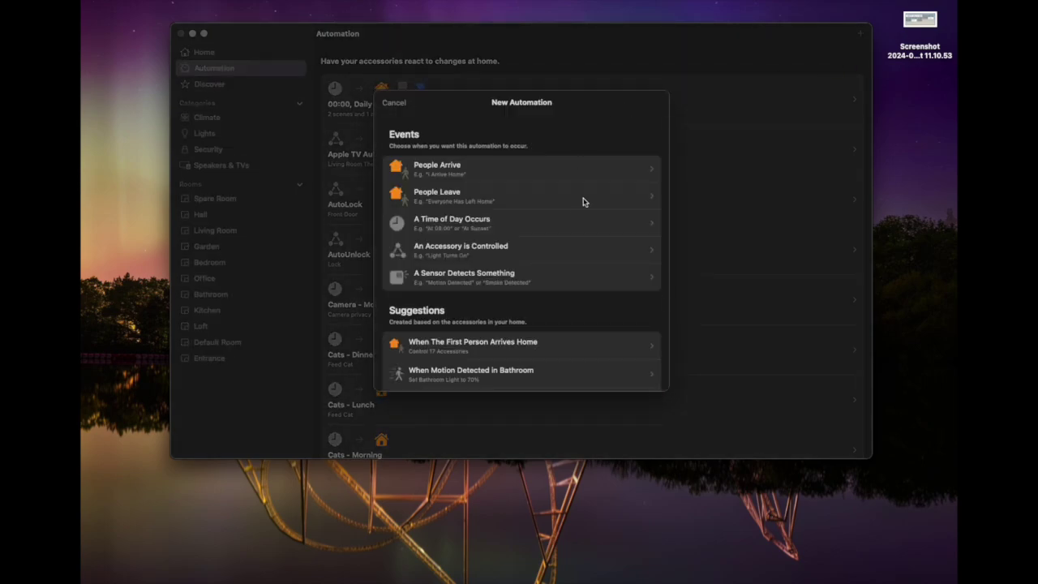
{"action": "left_click", "coordinate": [558, 278]}
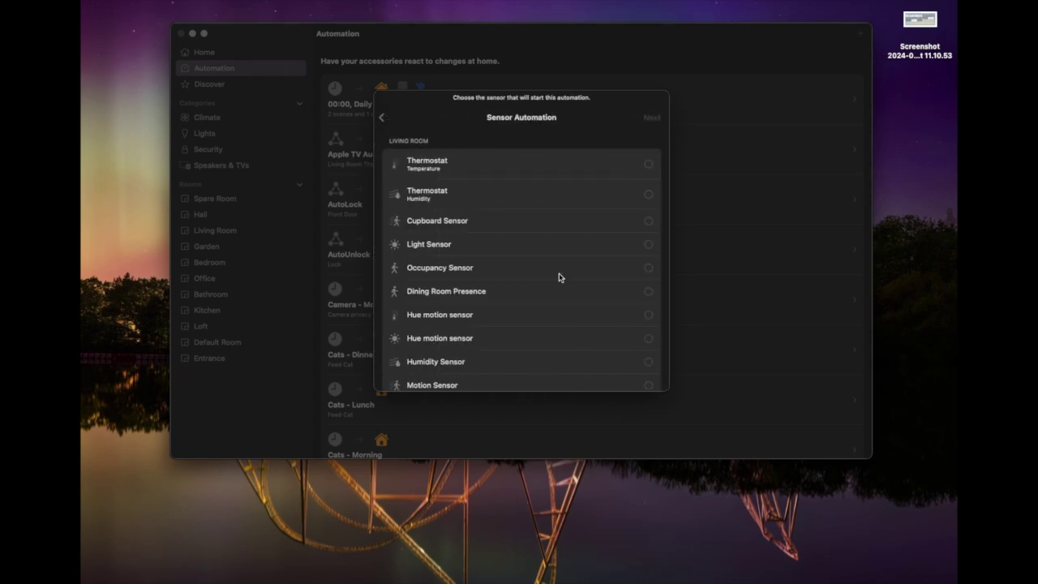
{"action": "scroll", "coordinate": [558, 277], "scroll_direction": "down", "scroll_amount": 2}
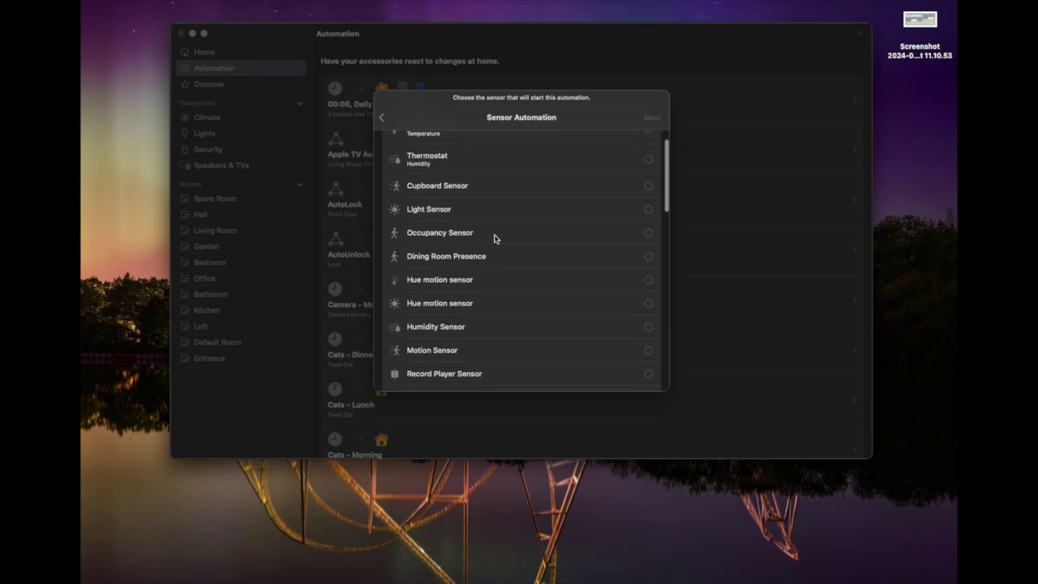
{"action": "scroll", "coordinate": [503, 238], "scroll_direction": "up", "scroll_amount": 2}
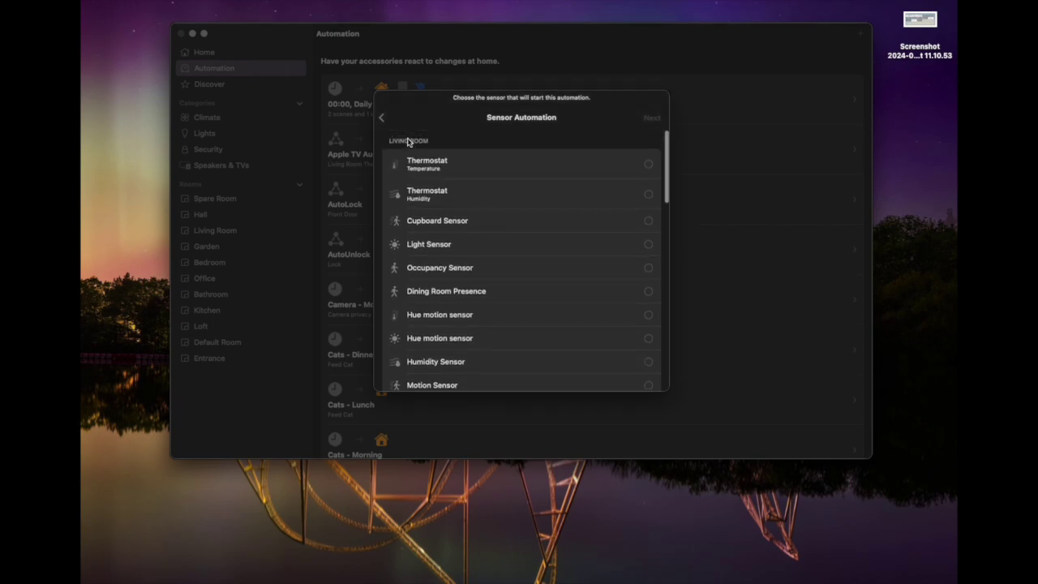
{"action": "left_click", "coordinate": [506, 273]}
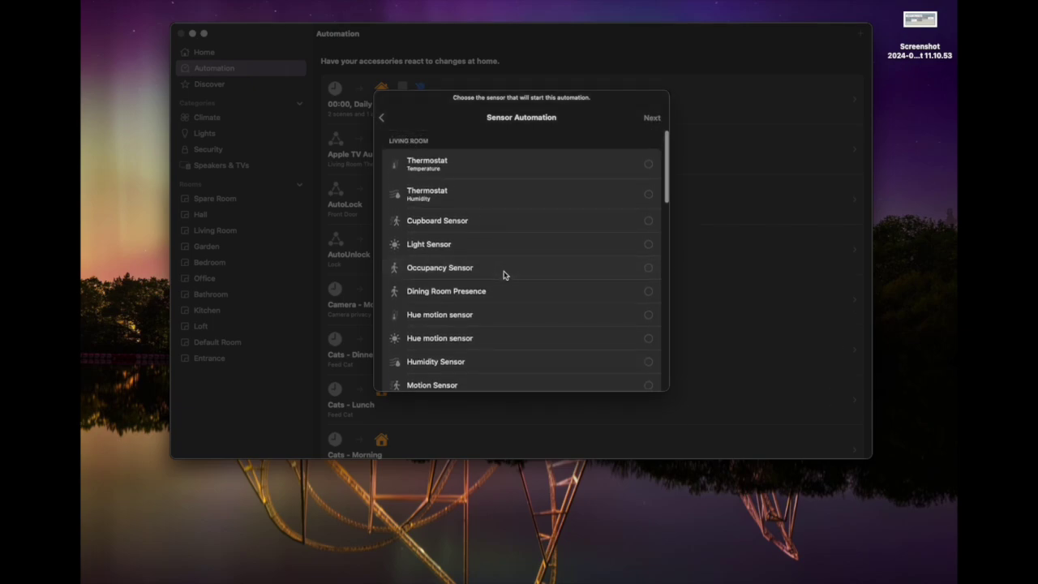
{"action": "left_click", "coordinate": [652, 119]}
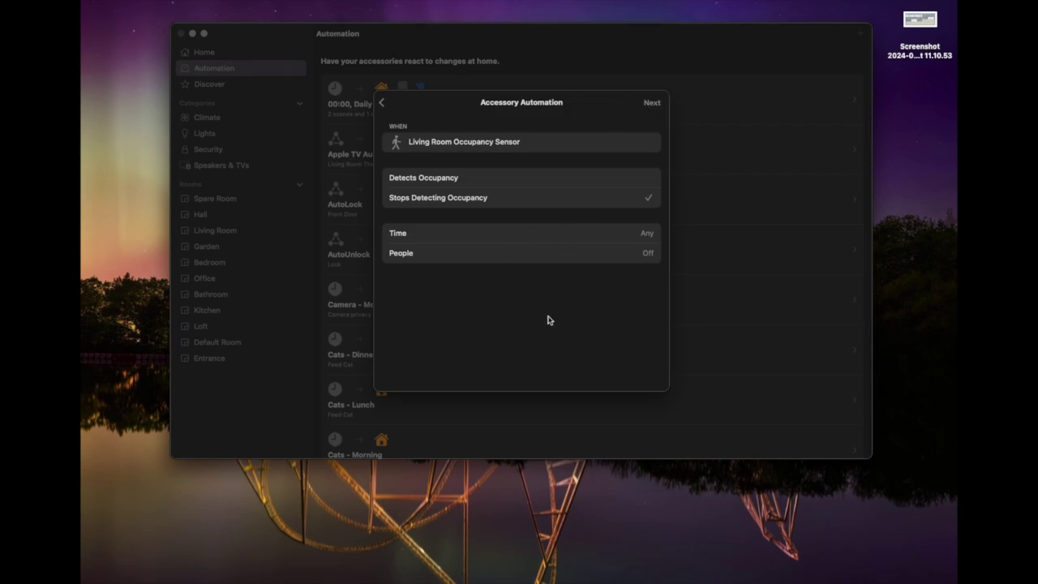
{"action": "left_click", "coordinate": [653, 105]}
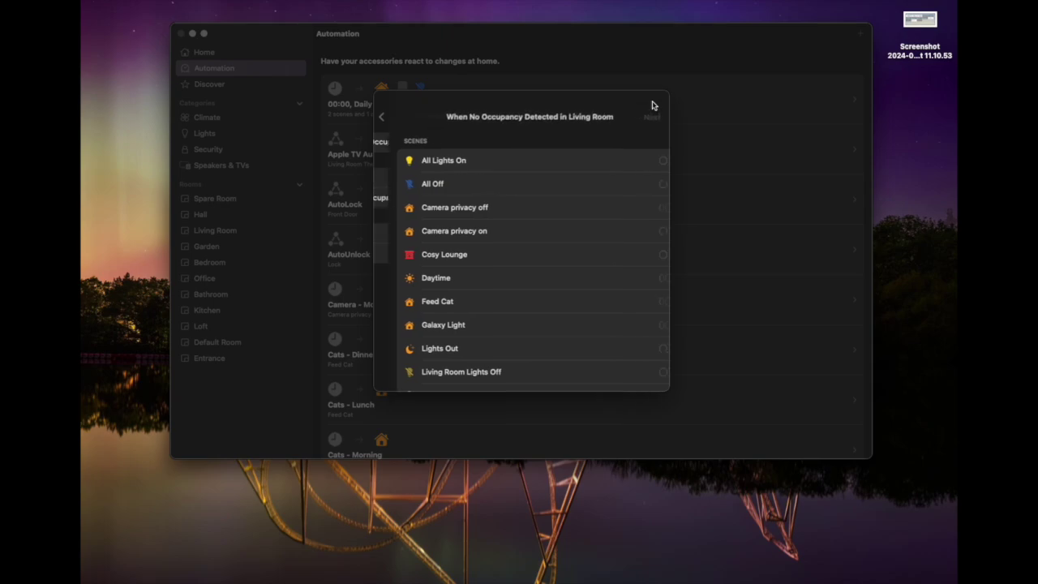
Set the Living Room Lights Off scene as the occupancy automation's action and back out without saving it
{"action": "scroll", "coordinate": [599, 216], "scroll_direction": "down", "scroll_amount": 5}
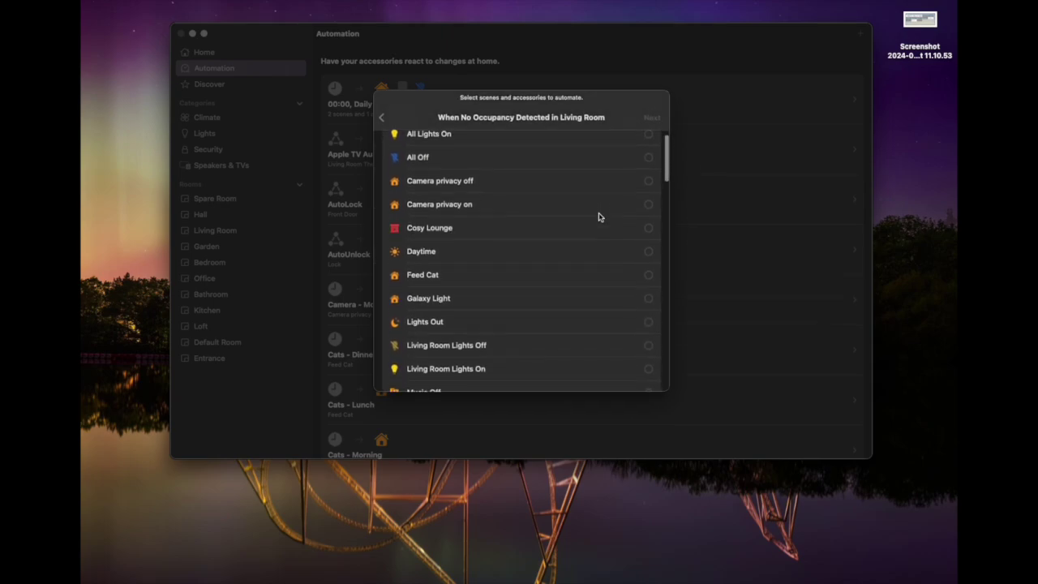
{"action": "scroll", "coordinate": [599, 217], "scroll_direction": "down", "scroll_amount": 3}
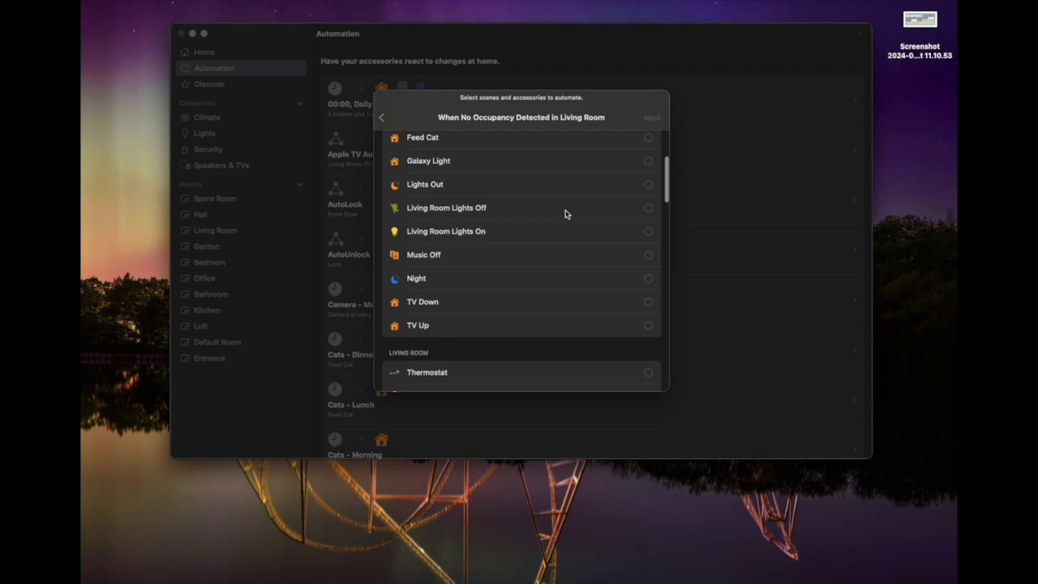
{"action": "left_click", "coordinate": [565, 214]}
{"action": "left_click", "coordinate": [647, 122]}
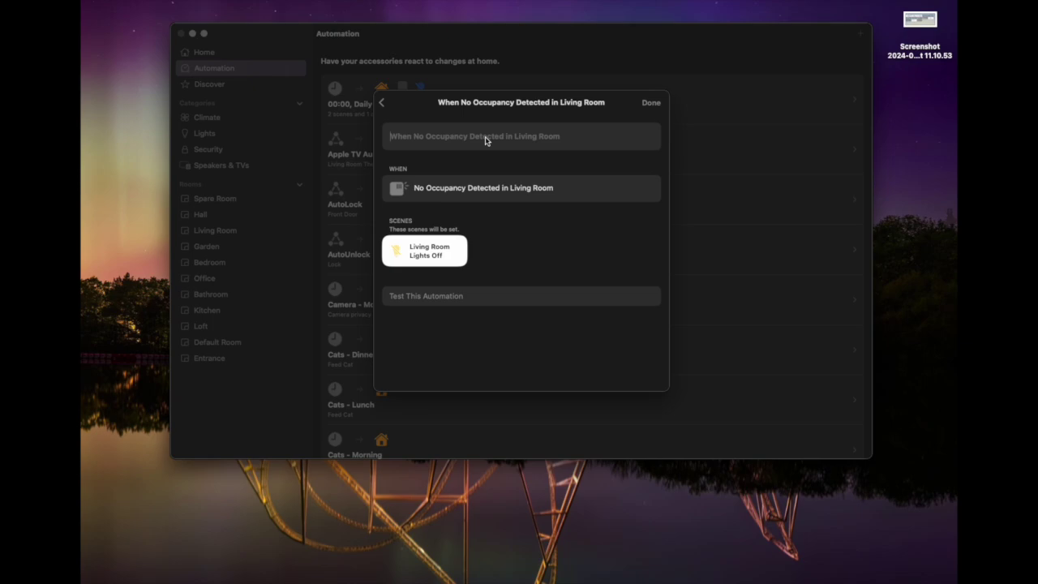
{"action": "left_click", "coordinate": [382, 104]}
Review the trigger and scene of the existing Living Room - Presence Ended automation and close it without changes
{"action": "scroll", "coordinate": [431, 225], "scroll_direction": "down", "scroll_amount": 8}
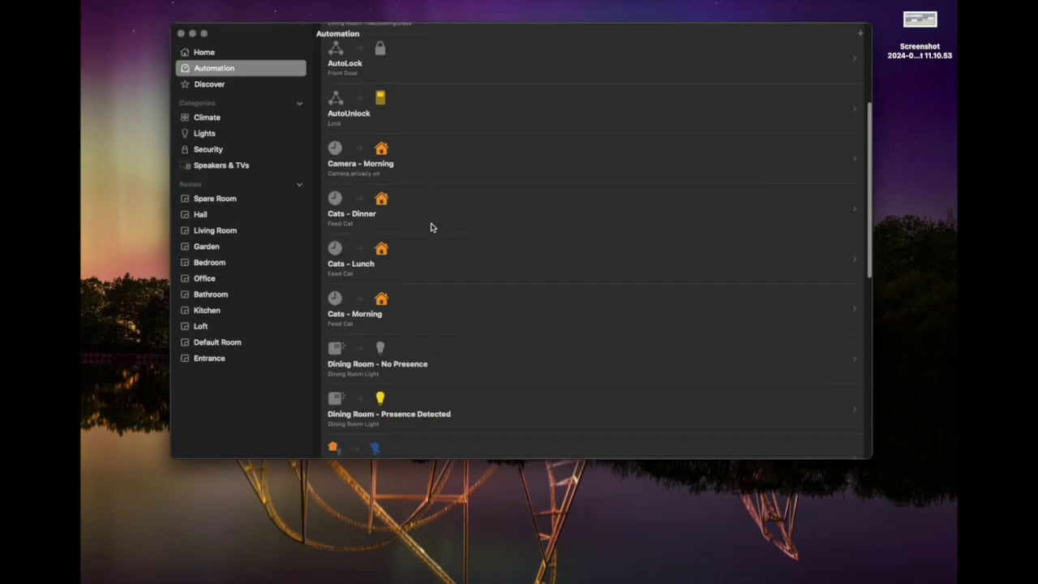
{"action": "scroll", "coordinate": [431, 225], "scroll_direction": "down", "scroll_amount": 6}
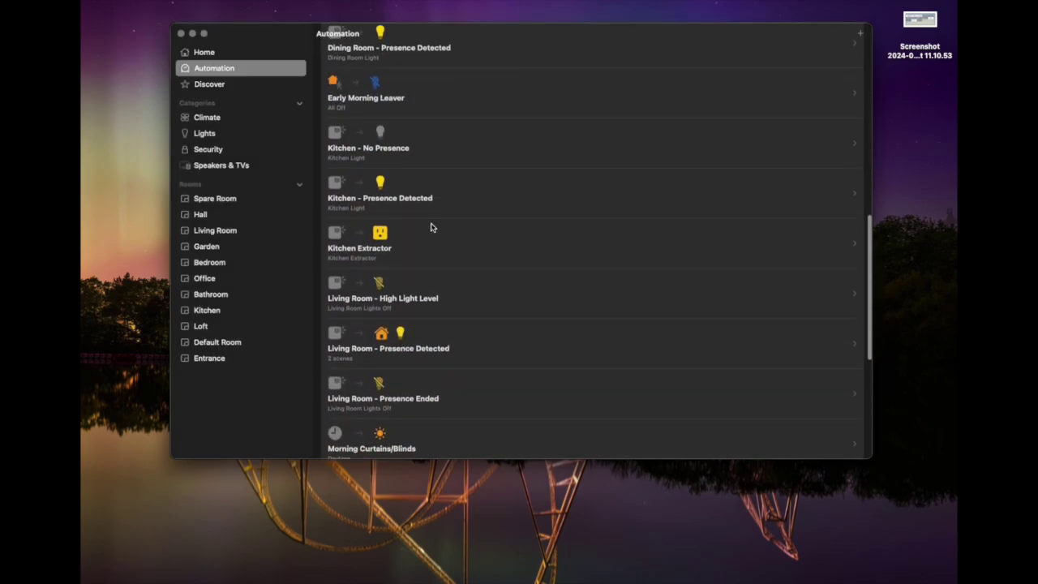
{"action": "scroll", "coordinate": [458, 244], "scroll_direction": "down", "scroll_amount": 3}
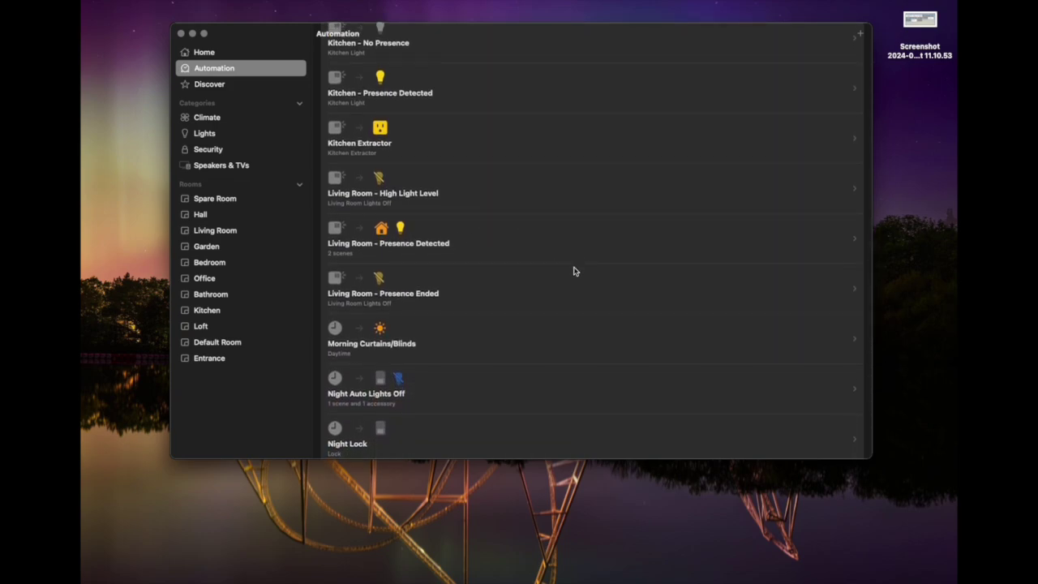
{"action": "left_click", "coordinate": [489, 285]}
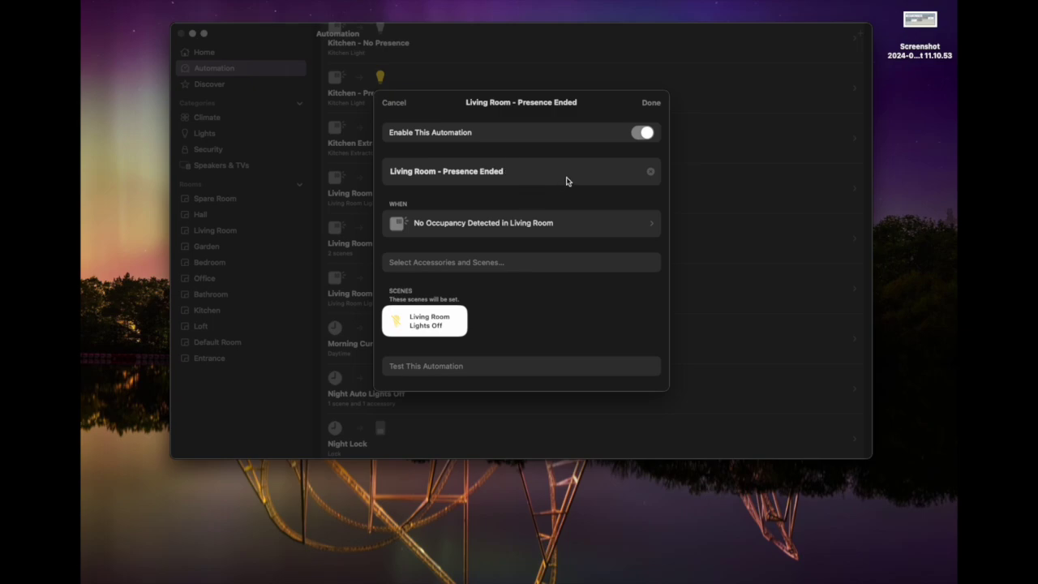
{"action": "left_click", "coordinate": [395, 106]}
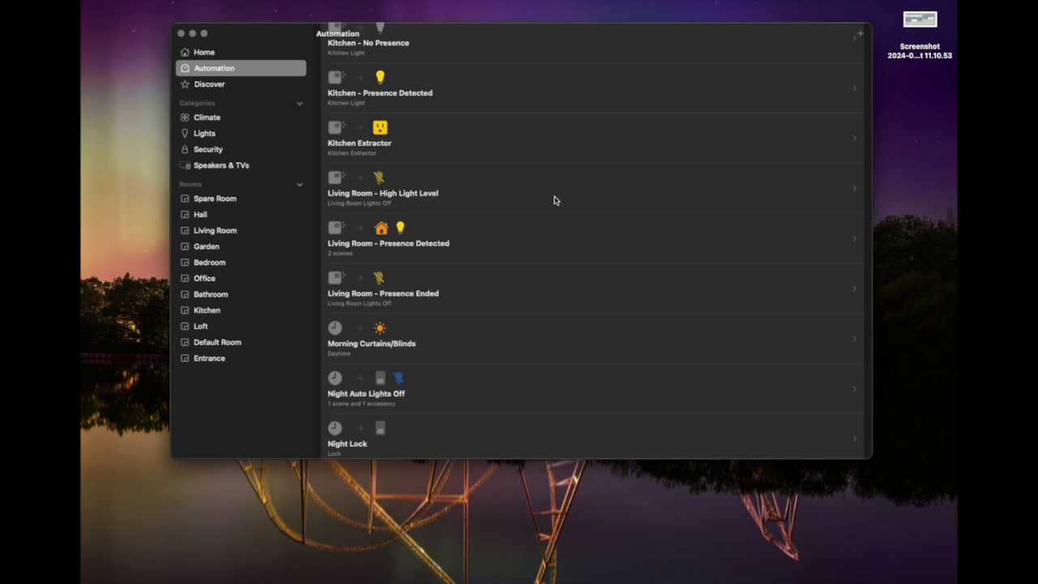
Start a new sensor automation triggered when the Living Room Light Sensor's light level rises above 50 lux
{"action": "left_click", "coordinate": [858, 37]}
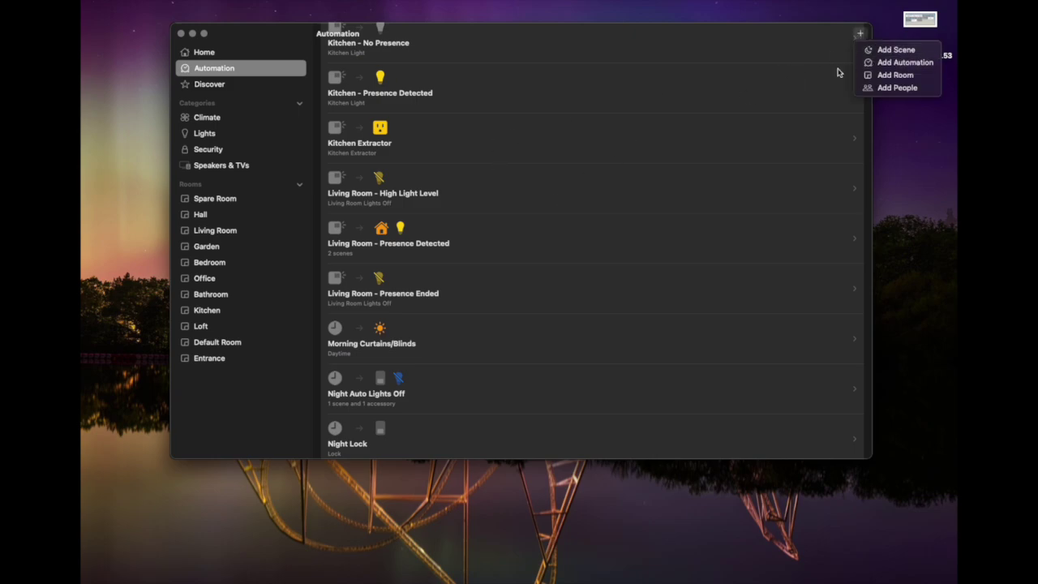
{"action": "left_click", "coordinate": [899, 63]}
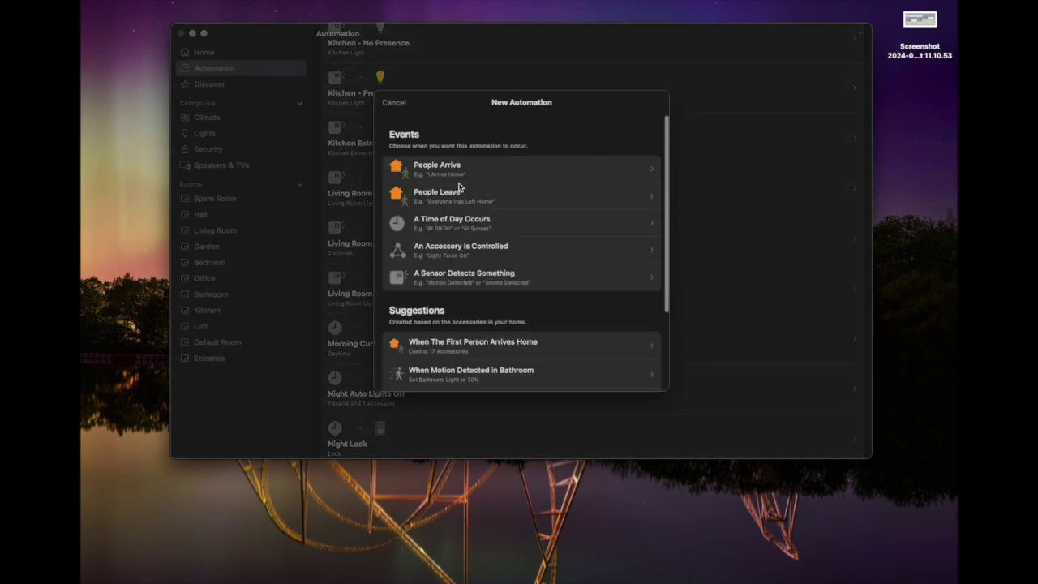
{"action": "left_click", "coordinate": [502, 280]}
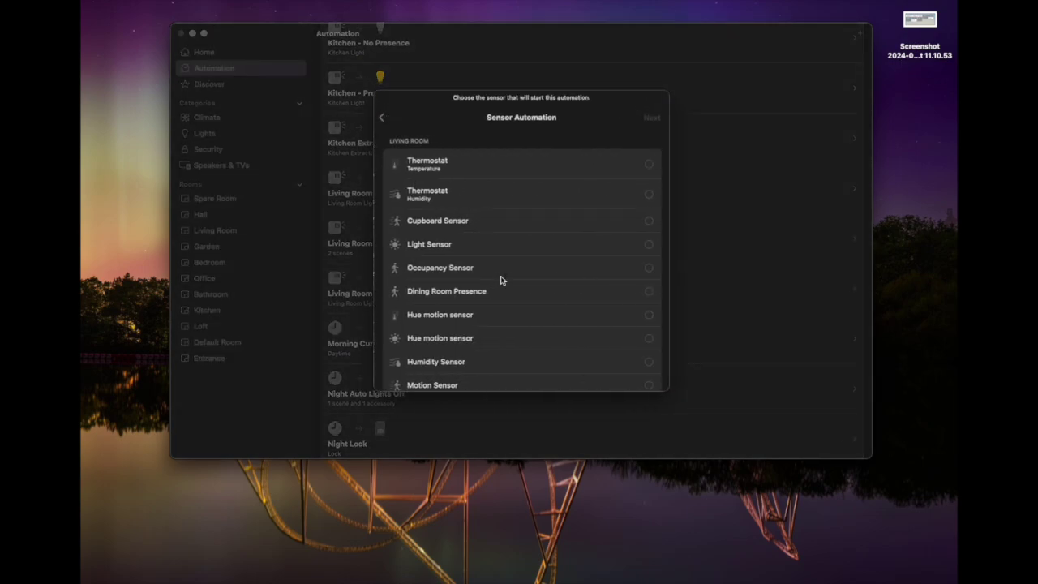
{"action": "left_click", "coordinate": [472, 252]}
{"action": "left_click", "coordinate": [472, 251]}
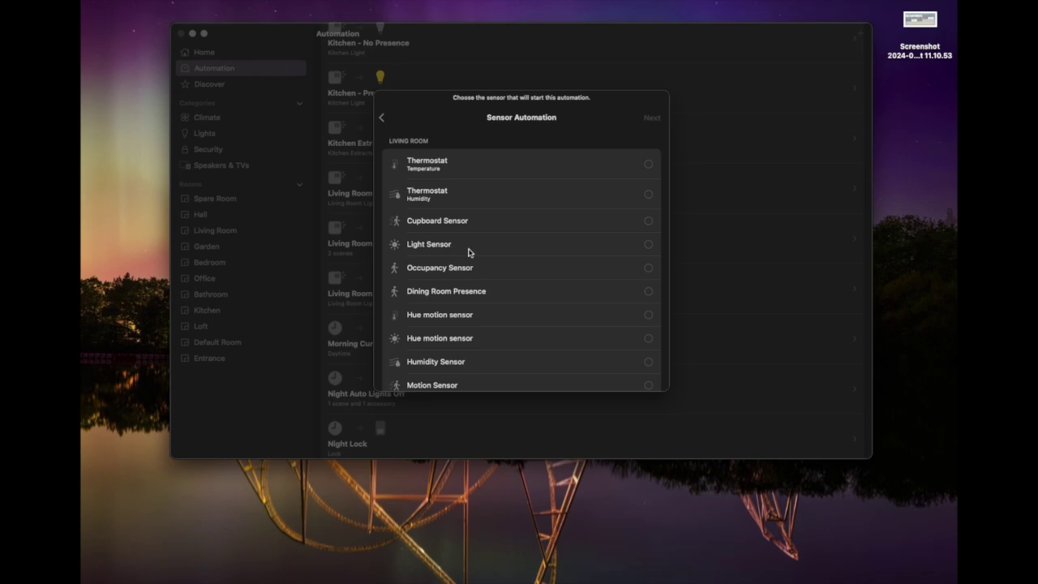
{"action": "left_click", "coordinate": [469, 253]}
{"action": "left_click", "coordinate": [652, 118]}
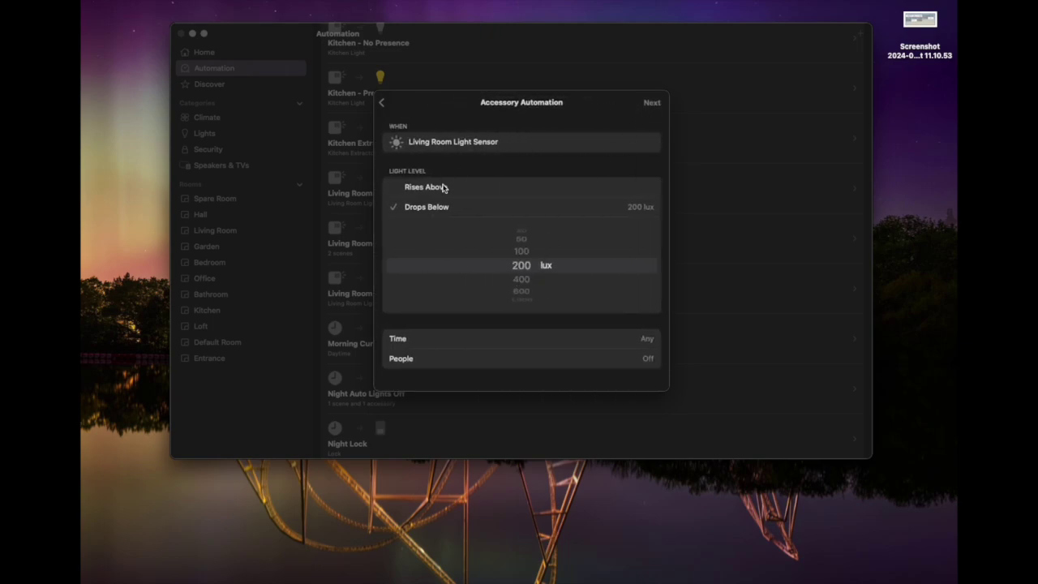
{"action": "left_click", "coordinate": [444, 188]}
{"action": "left_click", "coordinate": [524, 220]}
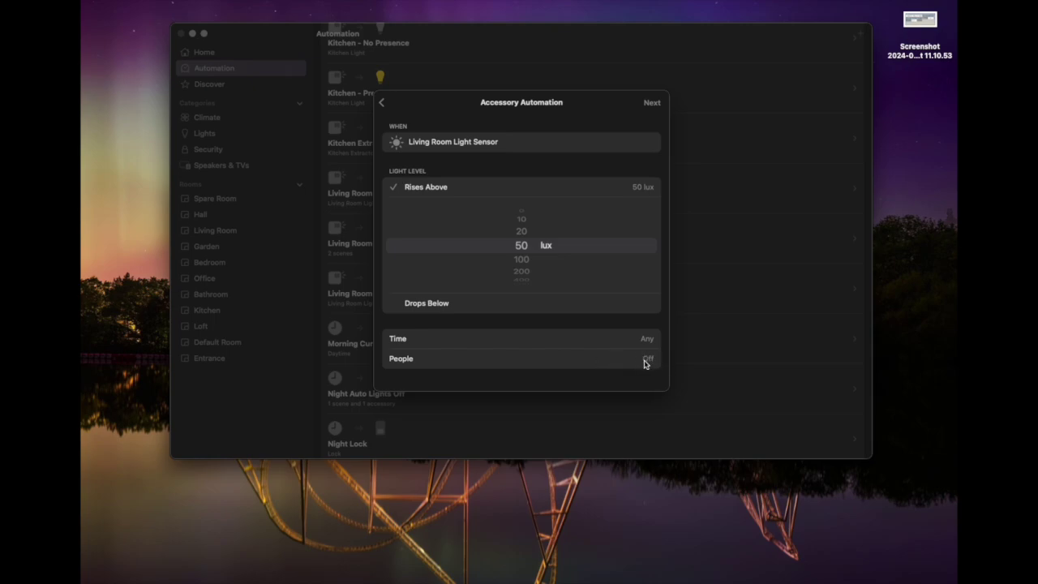
{"action": "left_click", "coordinate": [652, 104]}
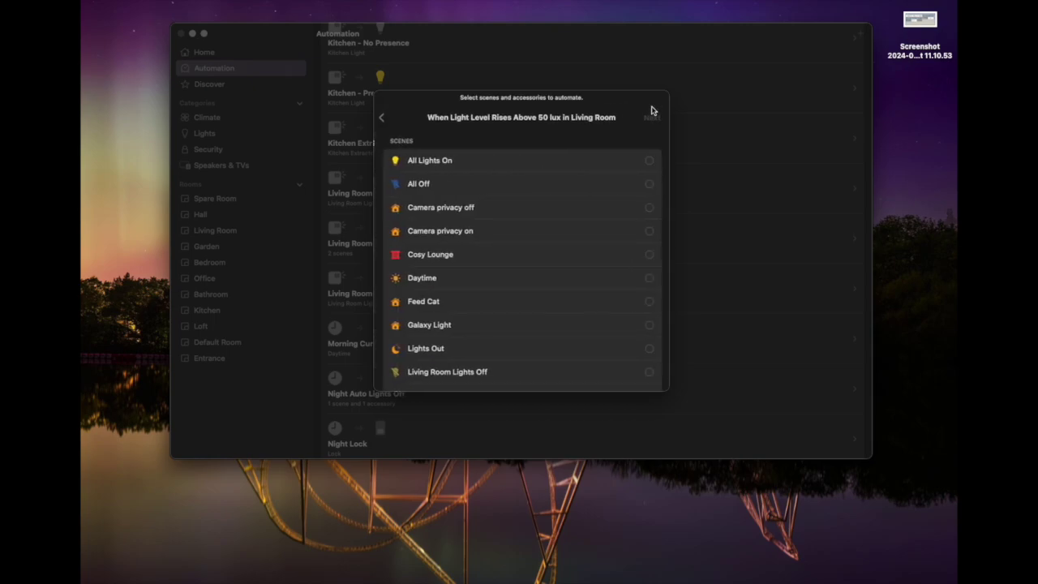
Set the Living Room Lights Off scene as the light-level automation's action and discard the new automation
{"action": "scroll", "coordinate": [606, 216], "scroll_direction": "down", "scroll_amount": 3}
{"action": "scroll", "coordinate": [606, 217], "scroll_direction": "down", "scroll_amount": 1}
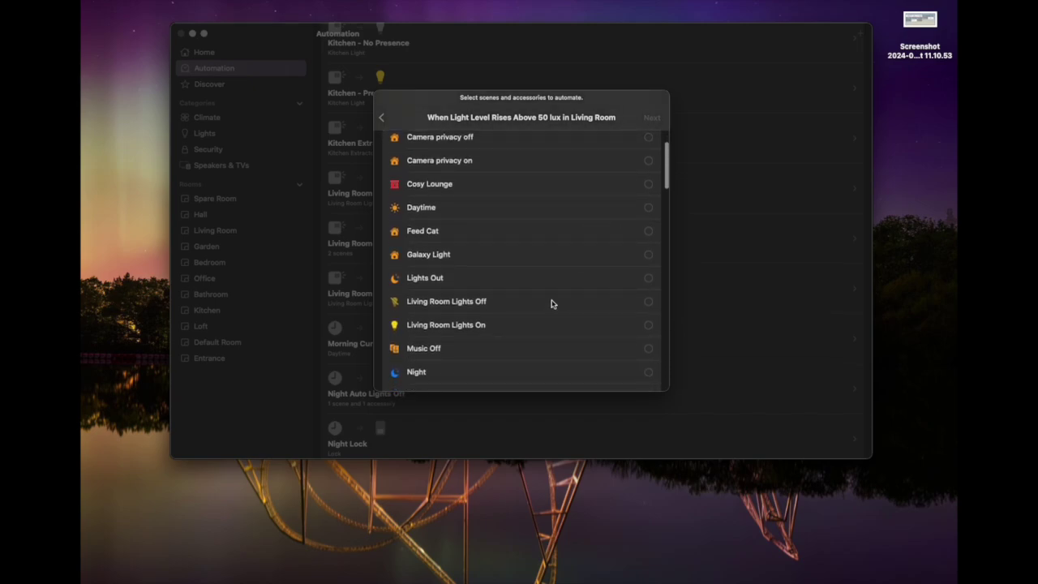
{"action": "left_click", "coordinate": [652, 118]}
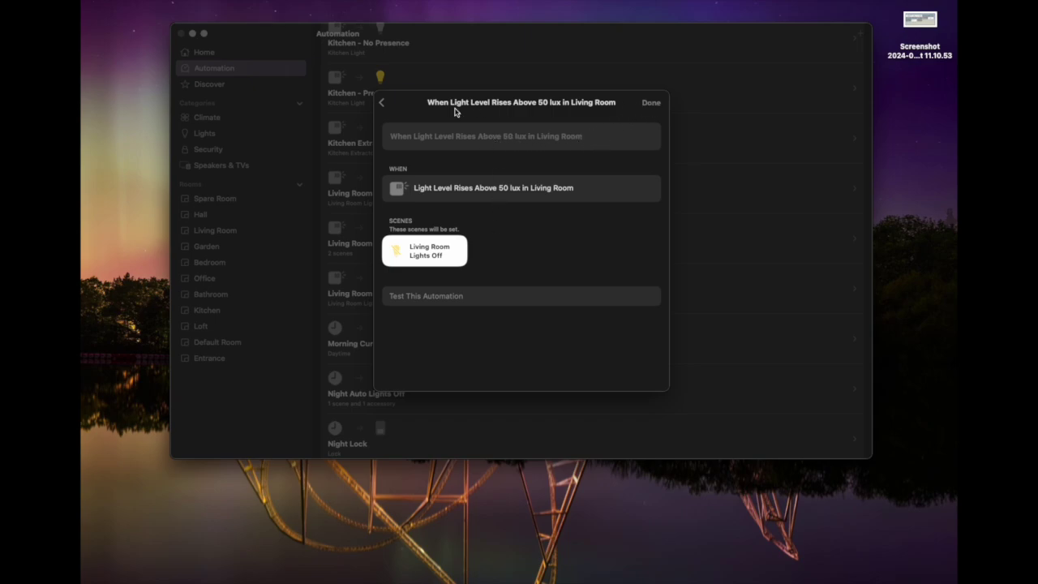
{"action": "left_click", "coordinate": [387, 106]}
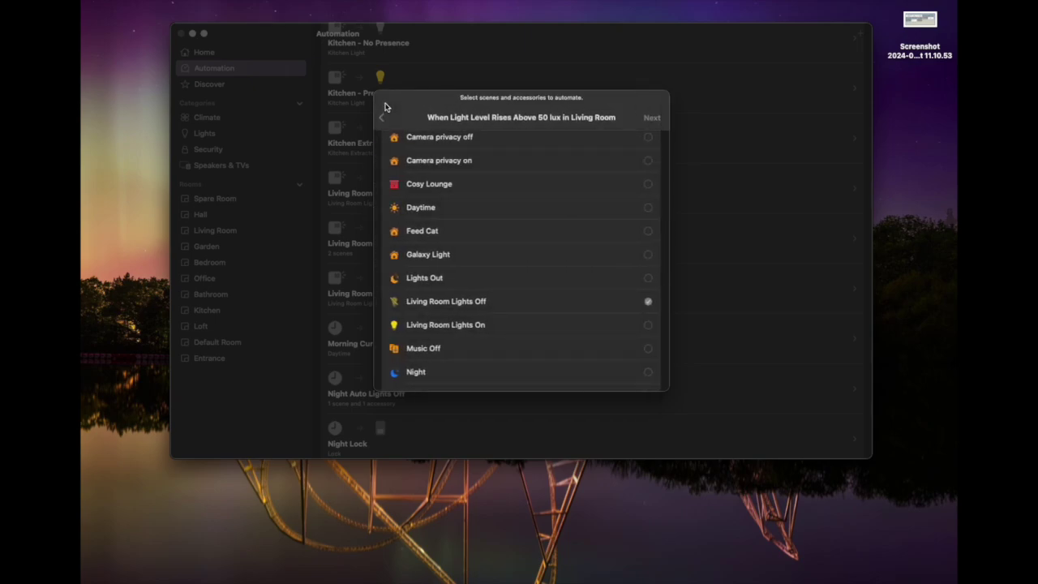
{"action": "left_click", "coordinate": [383, 107]}
{"action": "left_click", "coordinate": [383, 107]}
{"action": "left_click", "coordinate": [385, 108]}
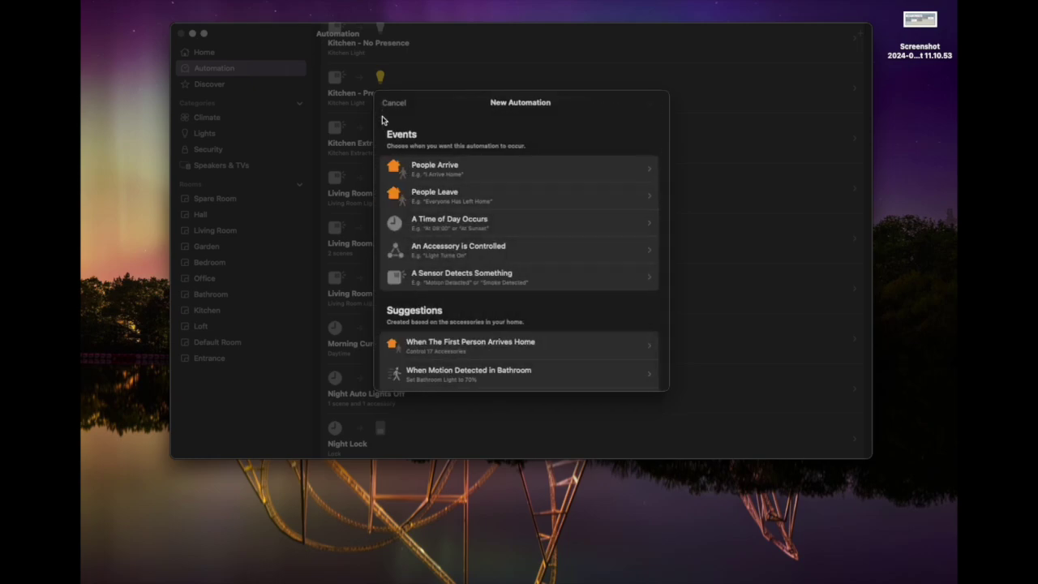
{"action": "left_click", "coordinate": [386, 109]}
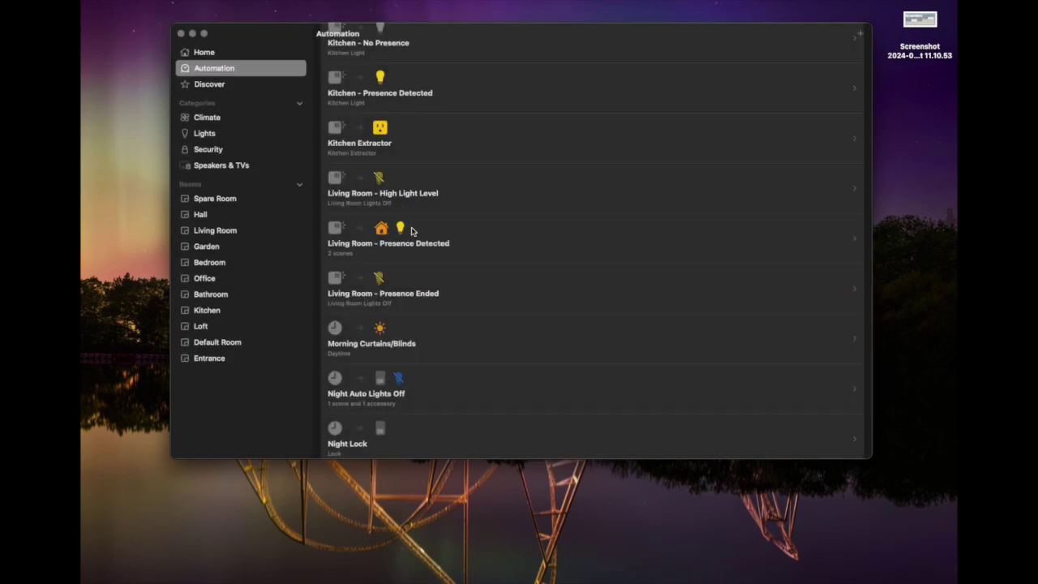
Review the trigger and scene of the existing Living Room - High Light Level automation and close it without changes
{"action": "left_click", "coordinate": [497, 202]}
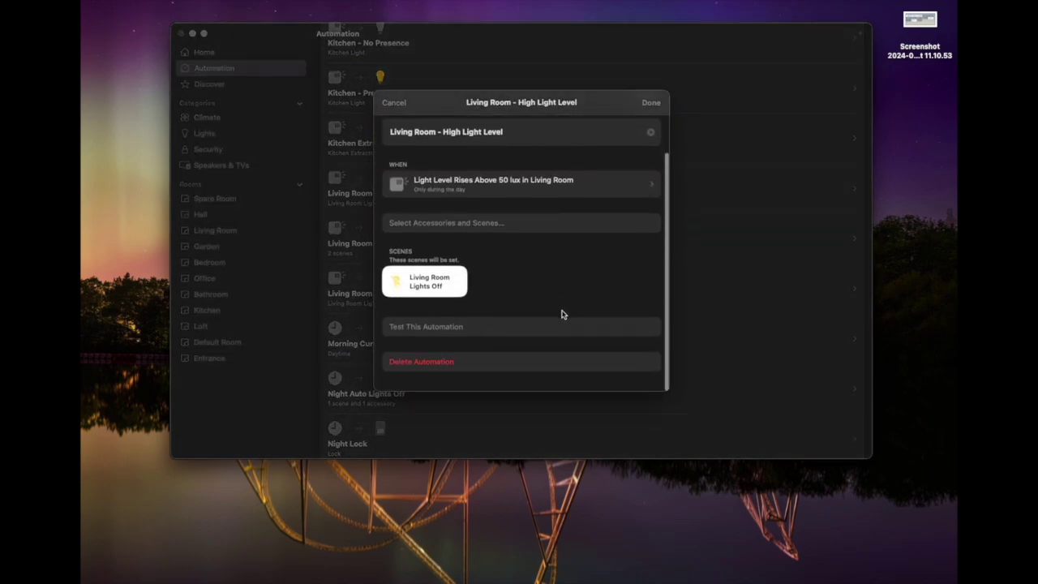
{"action": "scroll", "coordinate": [561, 313], "scroll_direction": "up", "scroll_amount": 2}
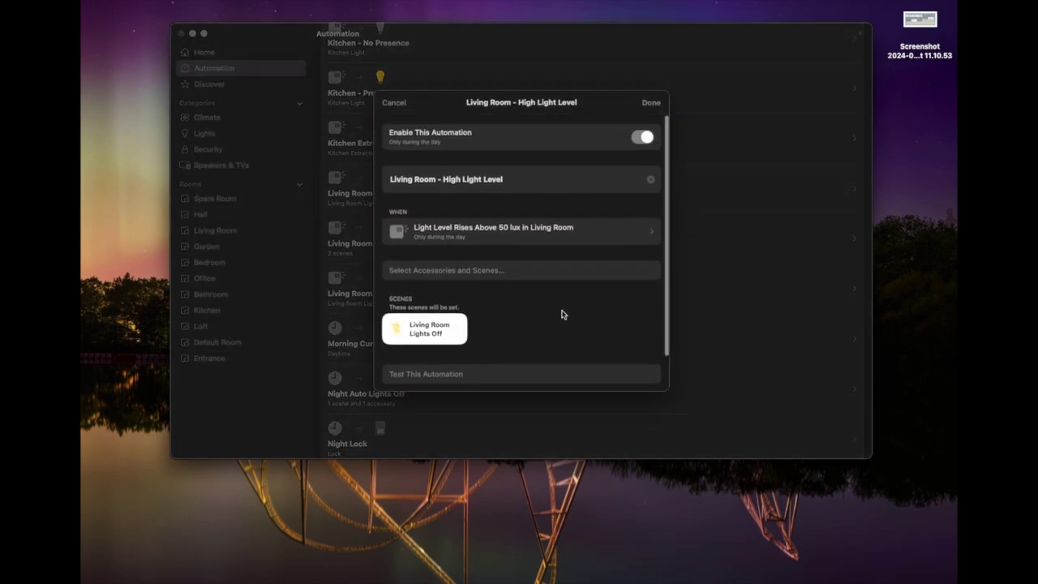
{"action": "left_click", "coordinate": [394, 104]}
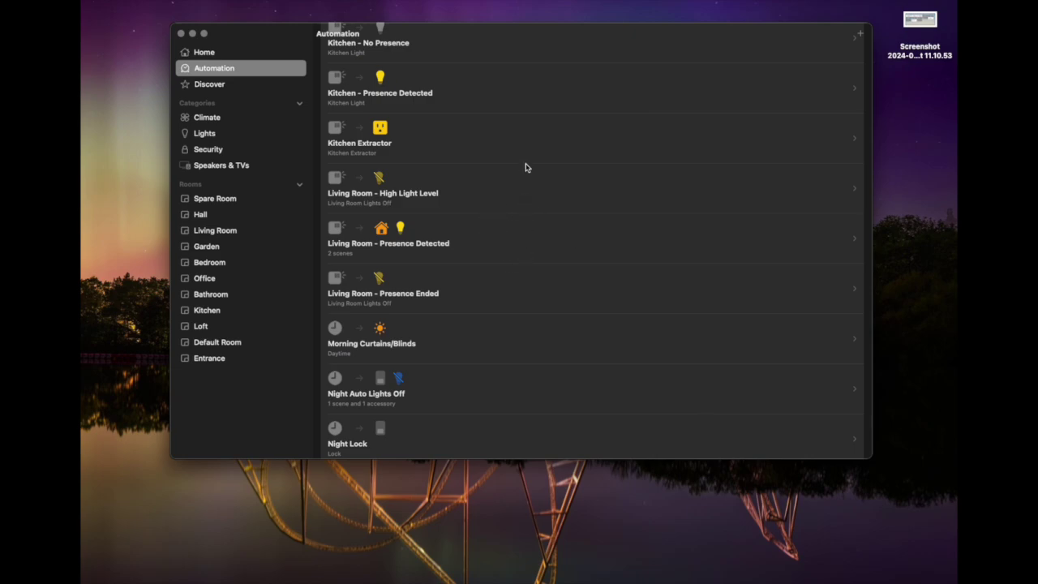
Minimize the Home window, switch to iPhone Mirroring and reposition the mirrored phone window nearer the middle of the desktop
{"action": "left_click", "coordinate": [193, 33]}
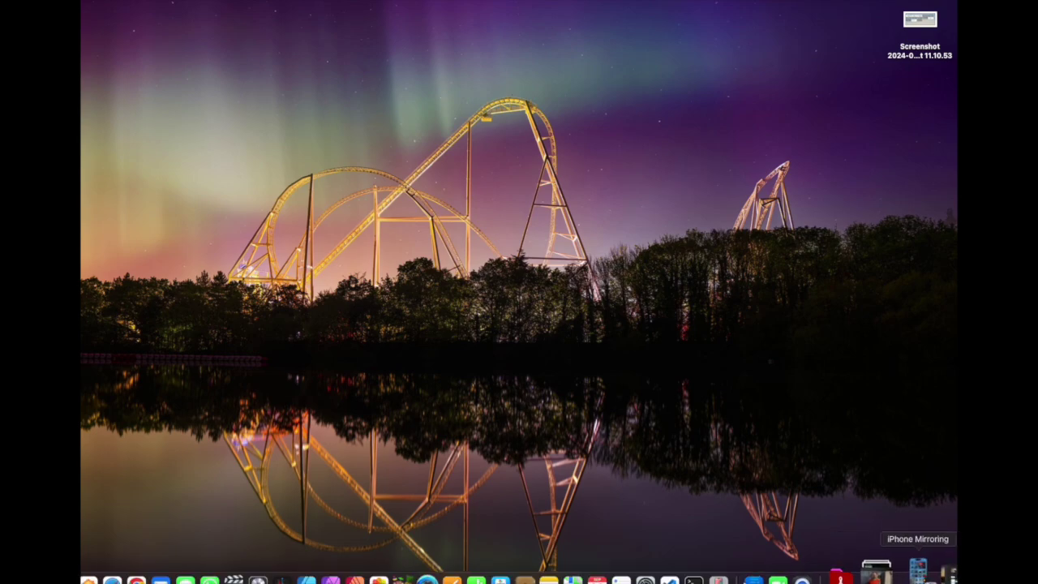
{"action": "left_click", "coordinate": [931, 570]}
{"action": "mouse_move", "coordinate": [612, 41]}
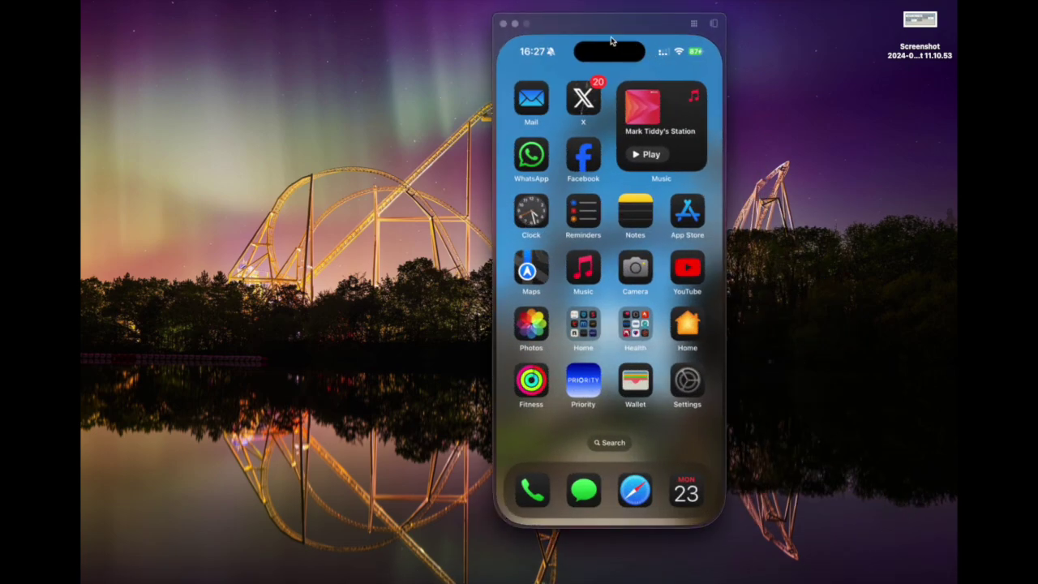
{"action": "left_click_drag", "start_coordinate": [614, 24], "coordinate": [585, 23]}
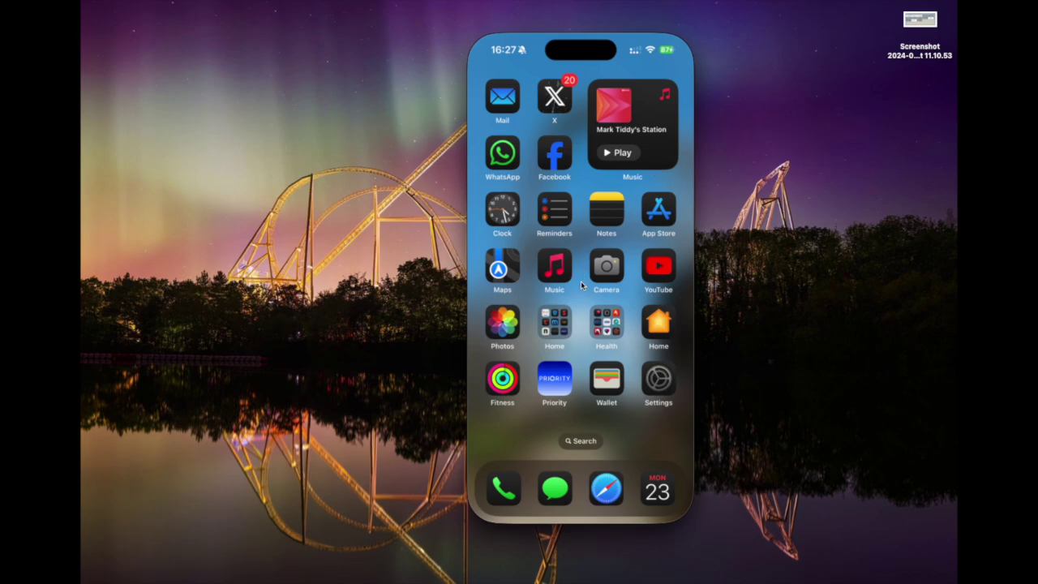
Open Home on the mirrored iPhone and start a sensor automation triggered when the Living Room Occupancy Sensor detects occupancy
{"action": "left_click", "coordinate": [666, 321]}
{"action": "left_click", "coordinate": [645, 78]}
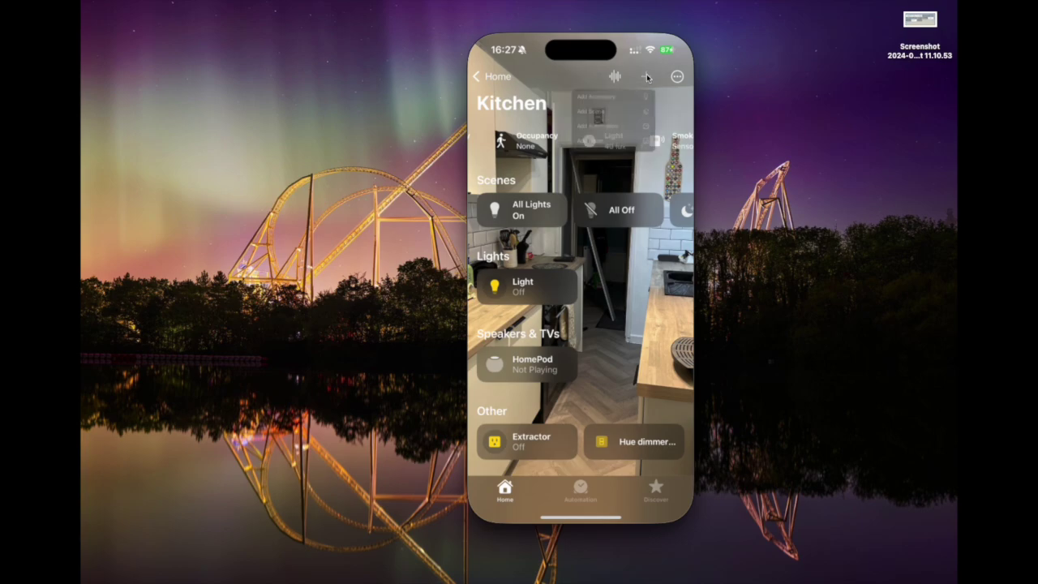
{"action": "left_click", "coordinate": [599, 153]}
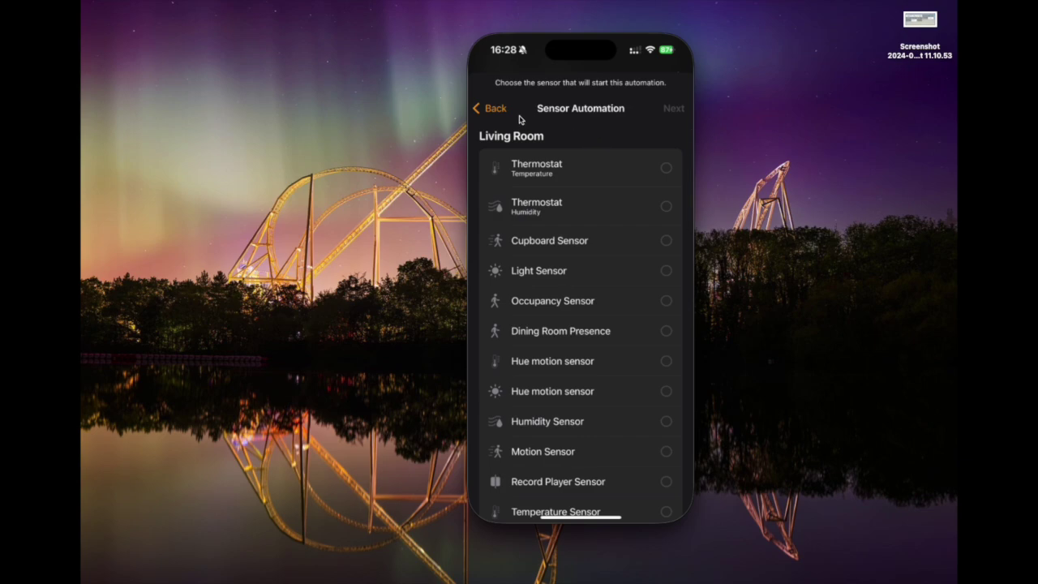
{"action": "left_click", "coordinate": [580, 299]}
{"action": "left_click", "coordinate": [678, 112]}
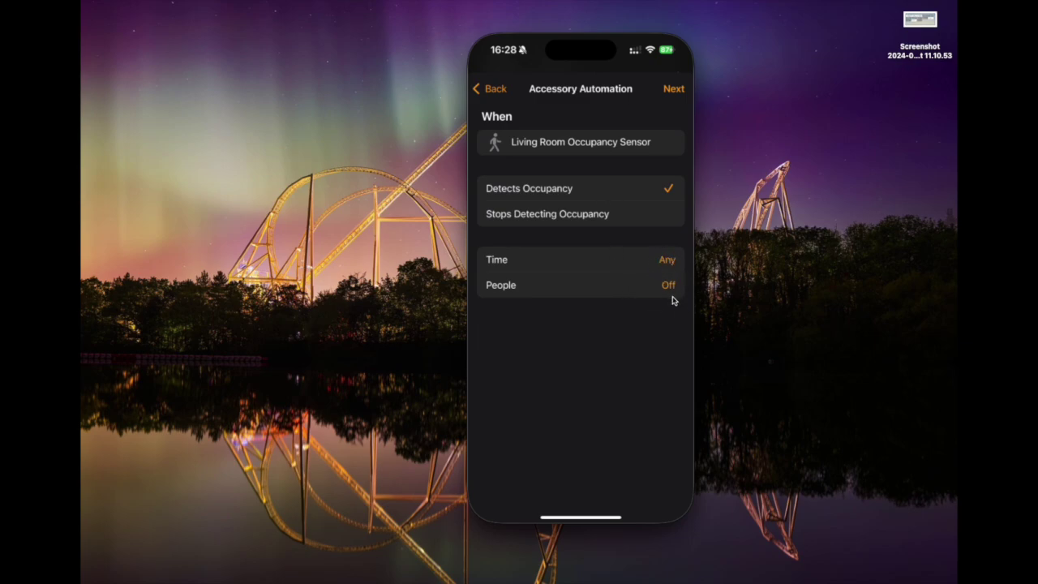
{"action": "left_click", "coordinate": [674, 89]}
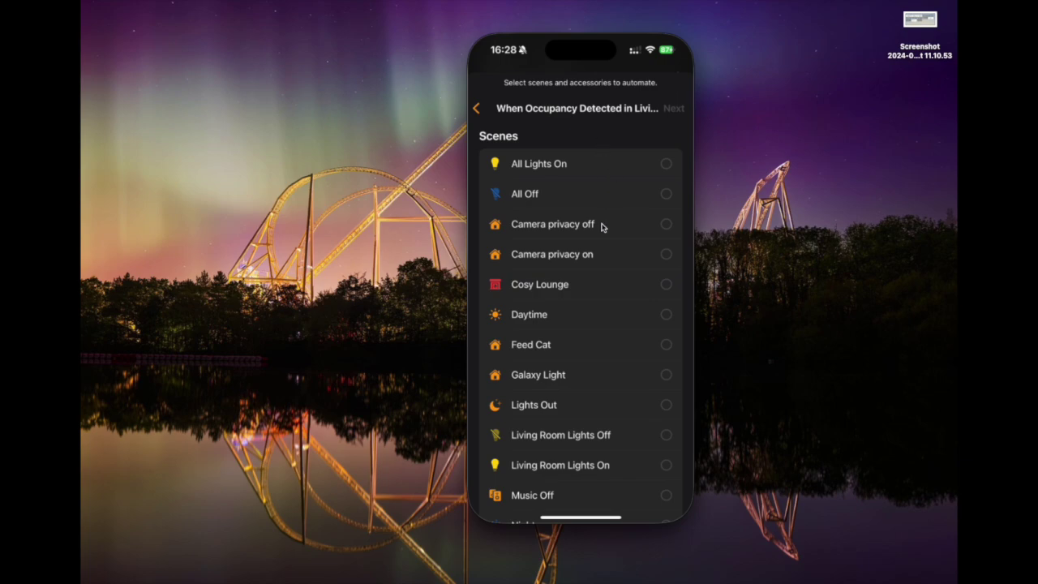
Choose the Living Room Lights On scene as the automation's action and convert the automation to a shortcut
{"action": "scroll", "coordinate": [602, 227], "scroll_direction": "down", "scroll_amount": 2}
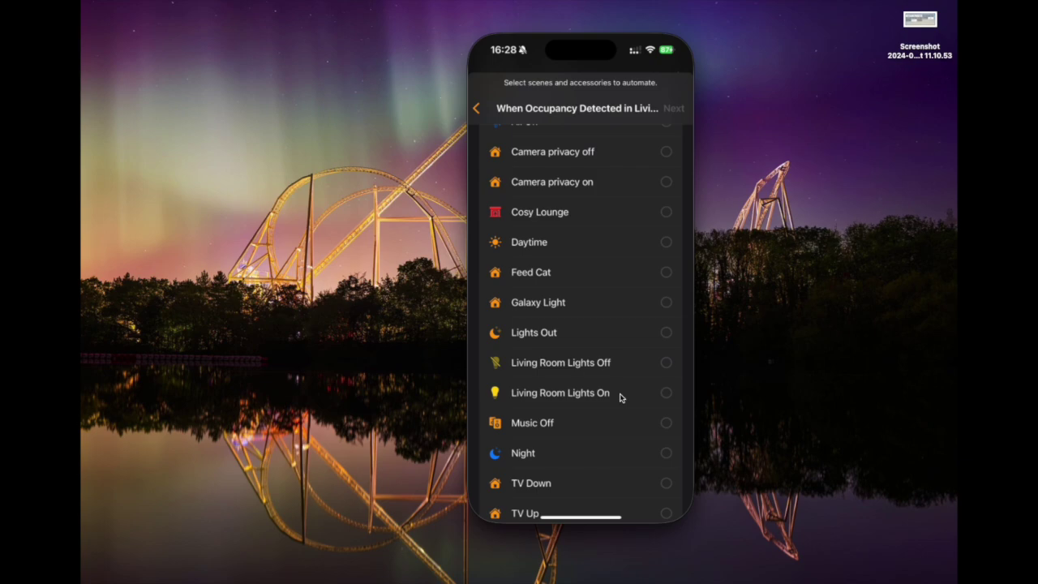
{"action": "left_click", "coordinate": [636, 397]}
{"action": "scroll", "coordinate": [636, 397], "scroll_direction": "down", "scroll_amount": 5}
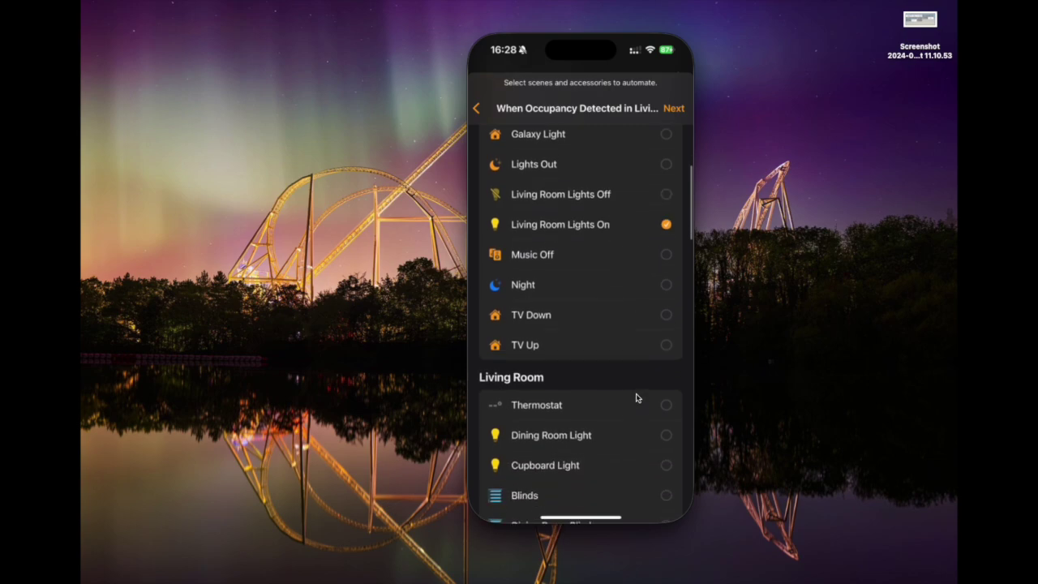
{"action": "scroll", "coordinate": [637, 398], "scroll_direction": "down", "scroll_amount": 10}
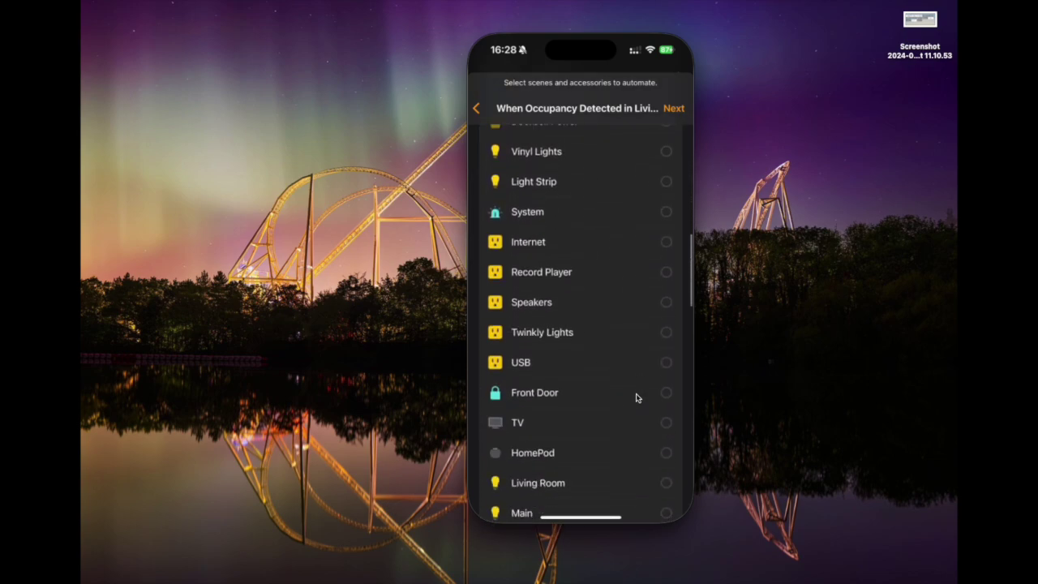
{"action": "scroll", "coordinate": [636, 398], "scroll_direction": "down", "scroll_amount": 10}
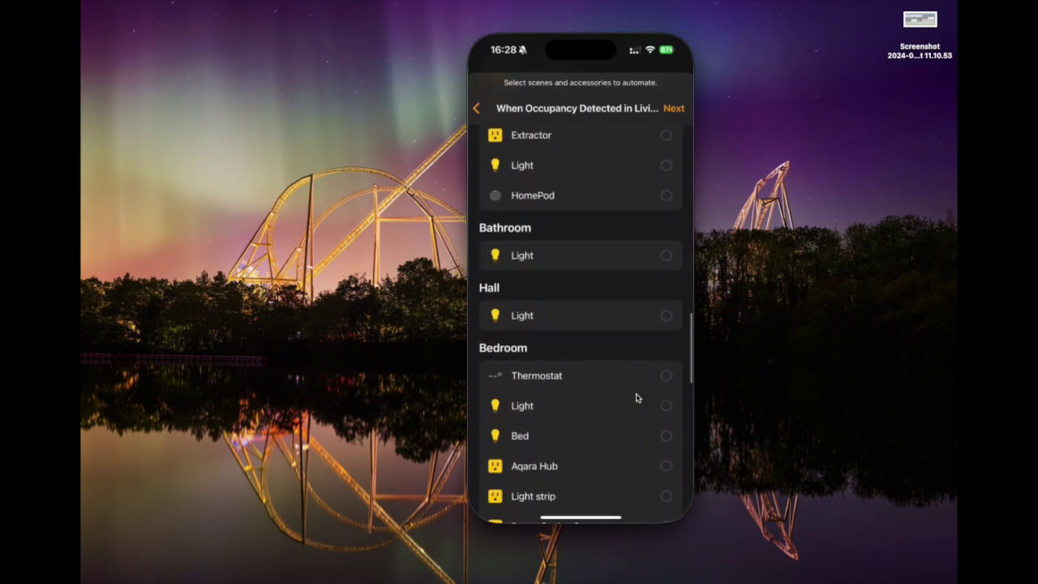
{"action": "scroll", "coordinate": [636, 397], "scroll_direction": "down", "scroll_amount": 10}
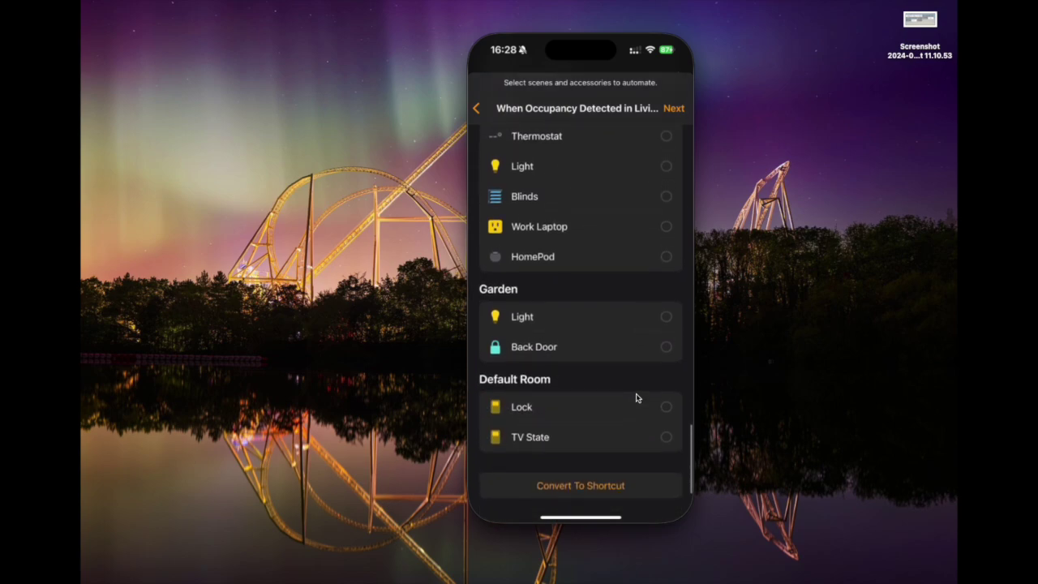
{"action": "left_click", "coordinate": [593, 486]}
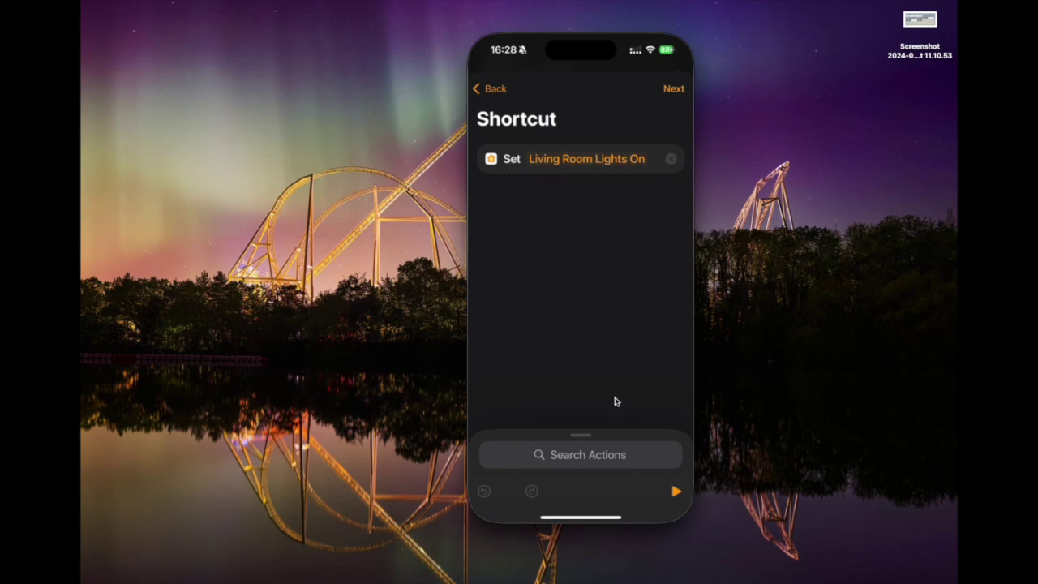
Add an If action to the shortcut and move the Set Living Room Lights On action inside its If branch
{"action": "left_click", "coordinate": [600, 455]}
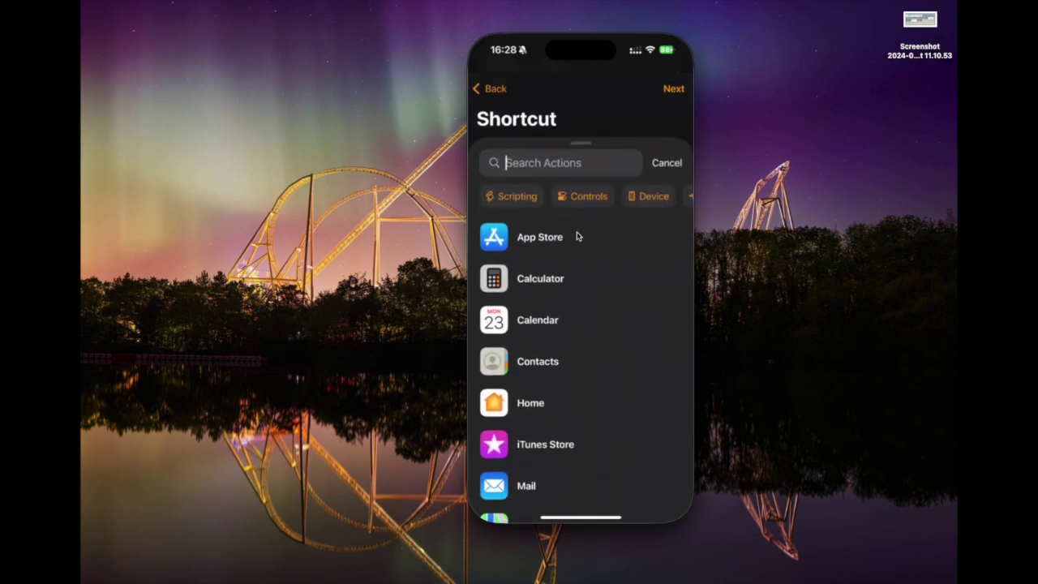
{"action": "left_click", "coordinate": [516, 196]}
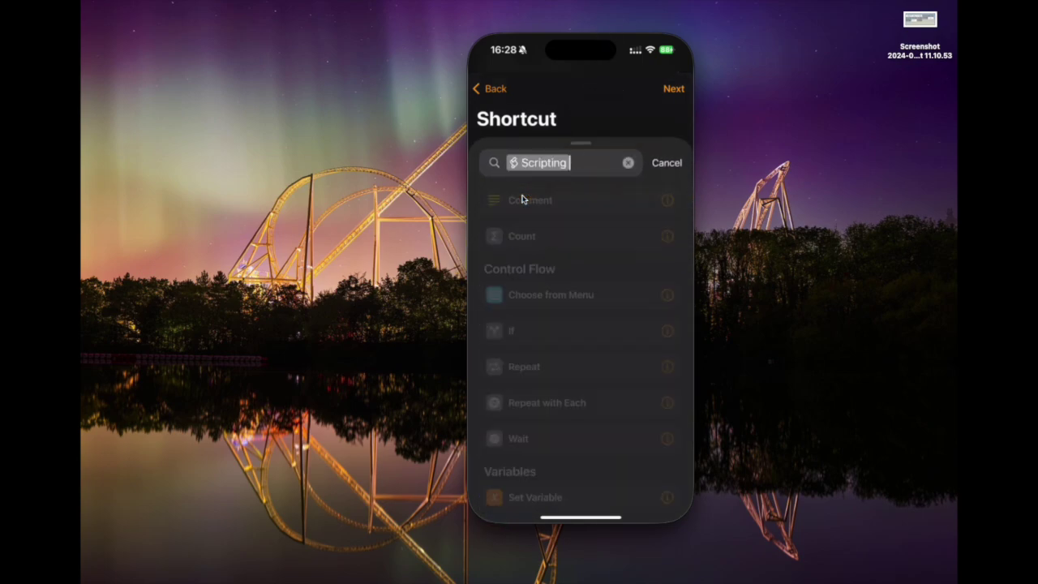
{"action": "left_click", "coordinate": [531, 339]}
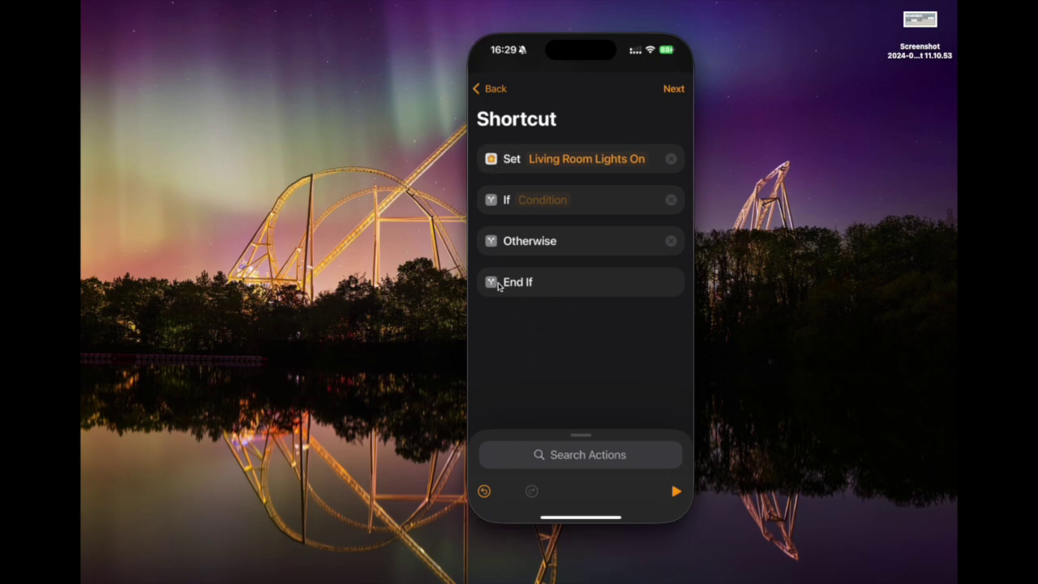
{"action": "left_click_drag", "start_coordinate": [498, 167], "coordinate": [523, 209]}
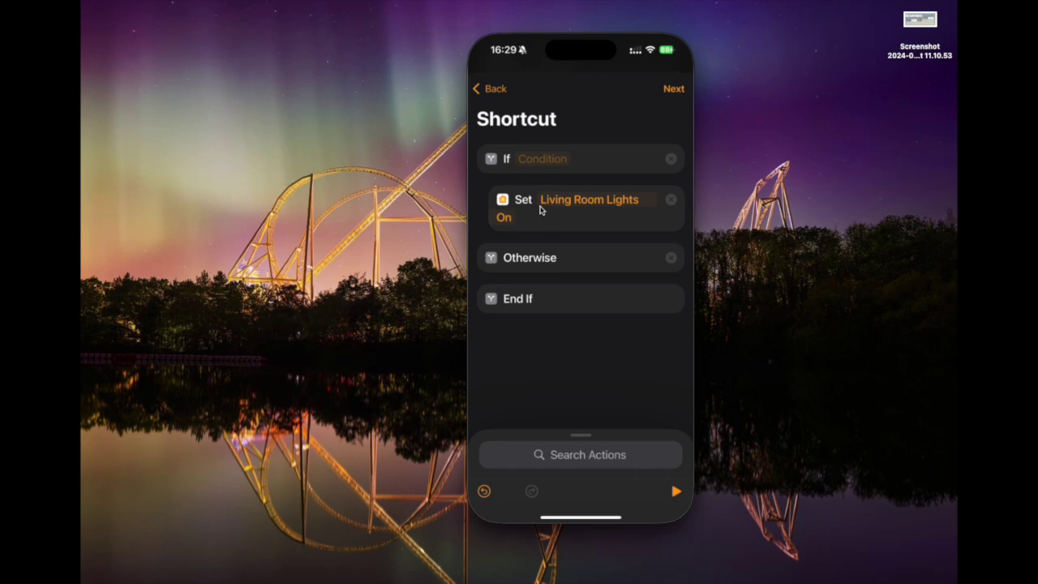
Set the If condition to use the living room's Light Sensor accessory
{"action": "left_click", "coordinate": [555, 160]}
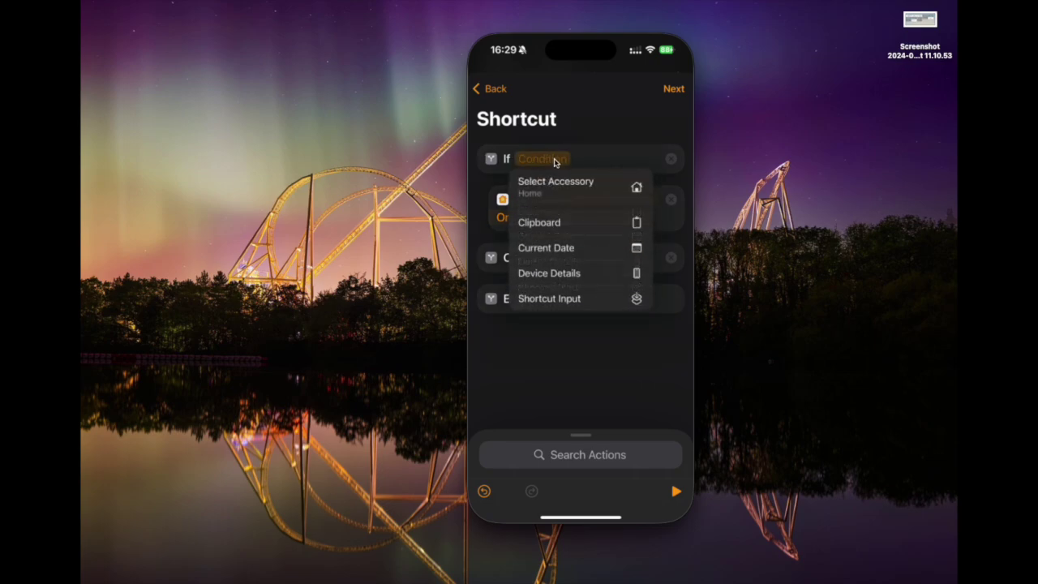
{"action": "left_click", "coordinate": [566, 189]}
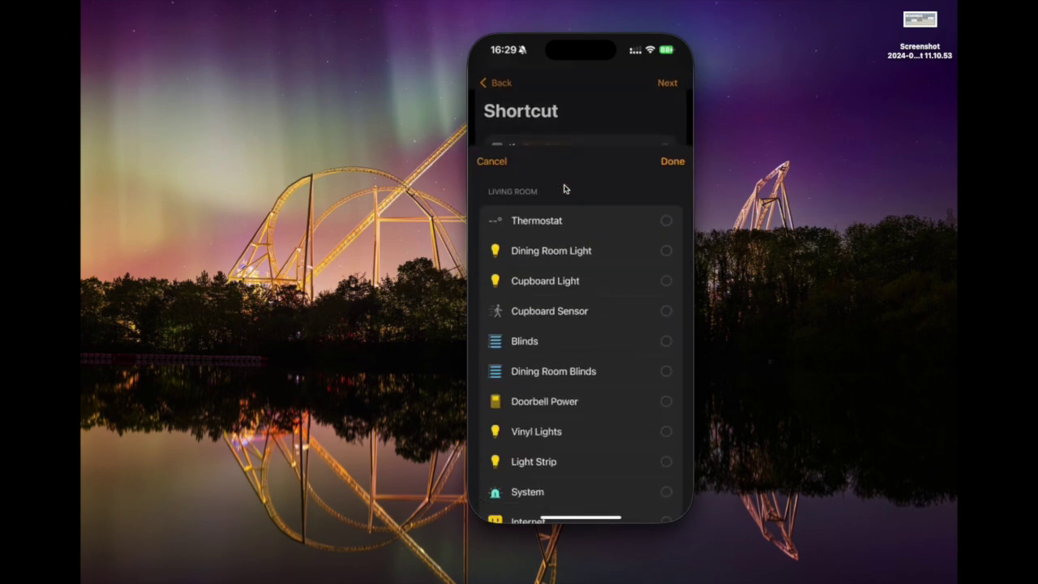
{"action": "scroll", "coordinate": [612, 274], "scroll_direction": "down", "scroll_amount": 2}
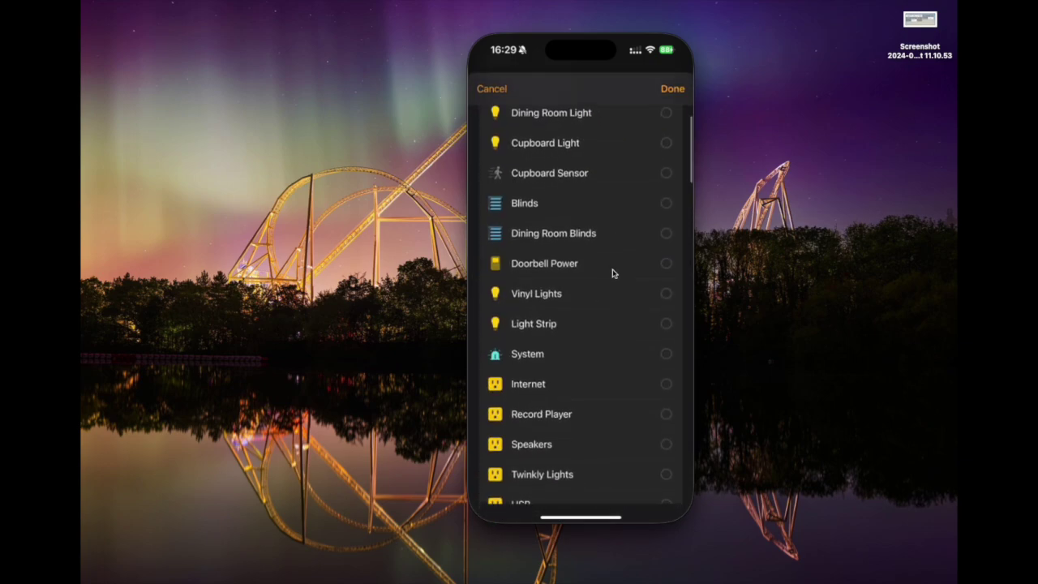
{"action": "scroll", "coordinate": [613, 273], "scroll_direction": "down", "scroll_amount": 3}
{"action": "scroll", "coordinate": [613, 273], "scroll_direction": "down", "scroll_amount": 4}
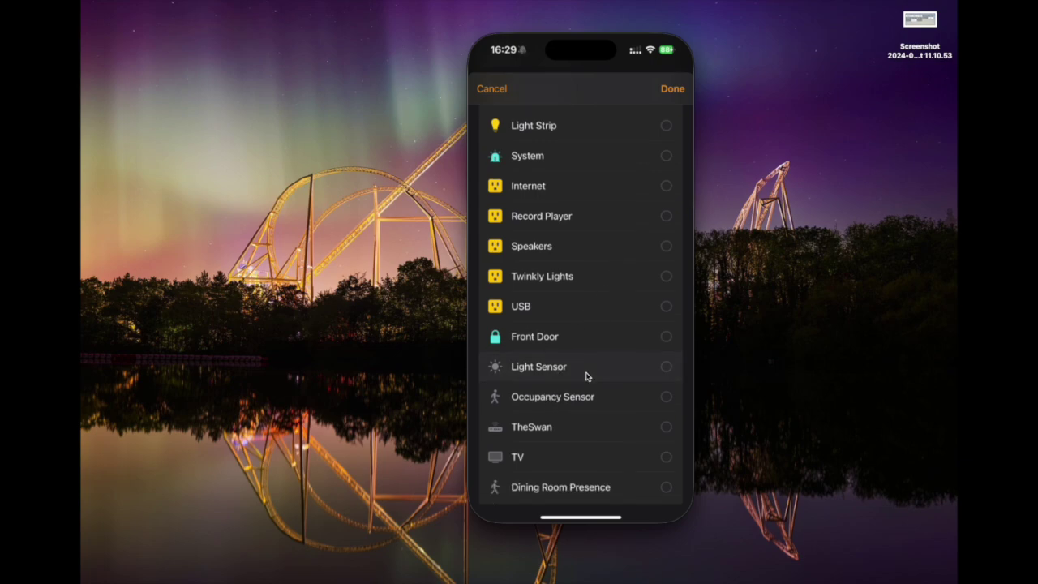
{"action": "left_click", "coordinate": [587, 376]}
{"action": "left_click", "coordinate": [670, 91]}
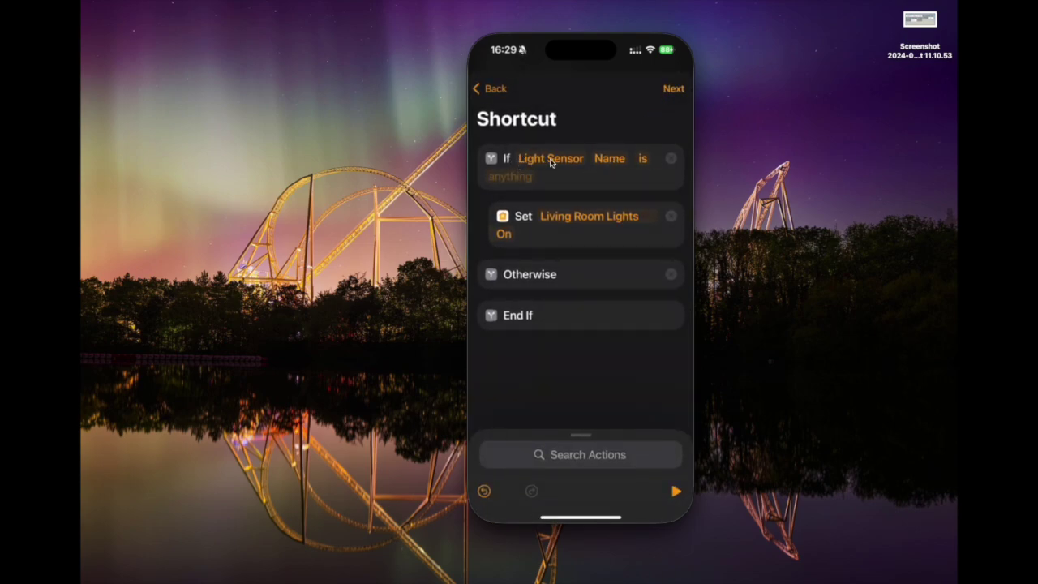
Set the Light Sensor condition to Current Light Level is less than or equal to 15 lux
{"action": "left_click", "coordinate": [610, 159]}
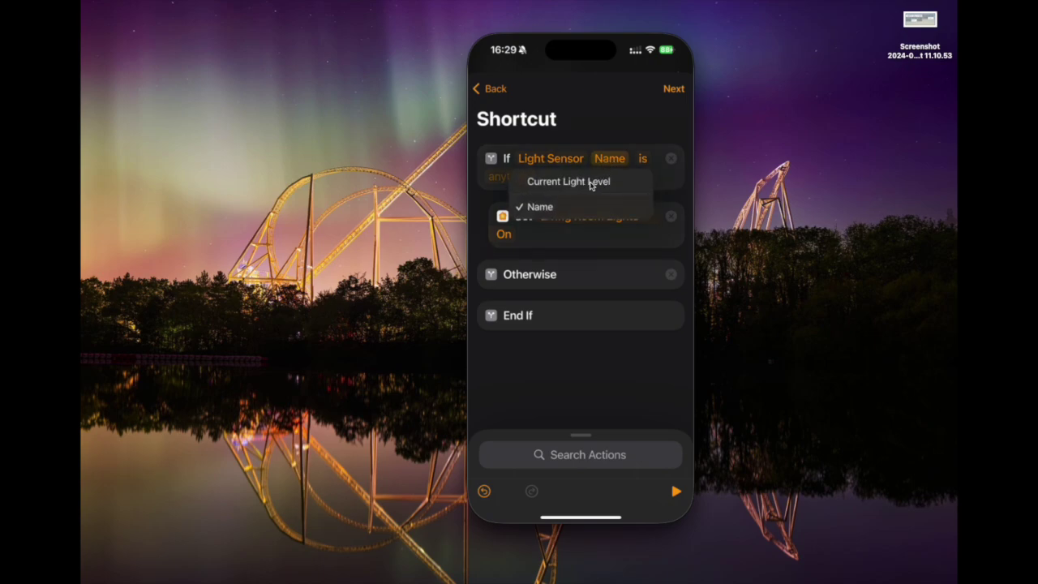
{"action": "left_click", "coordinate": [591, 182]}
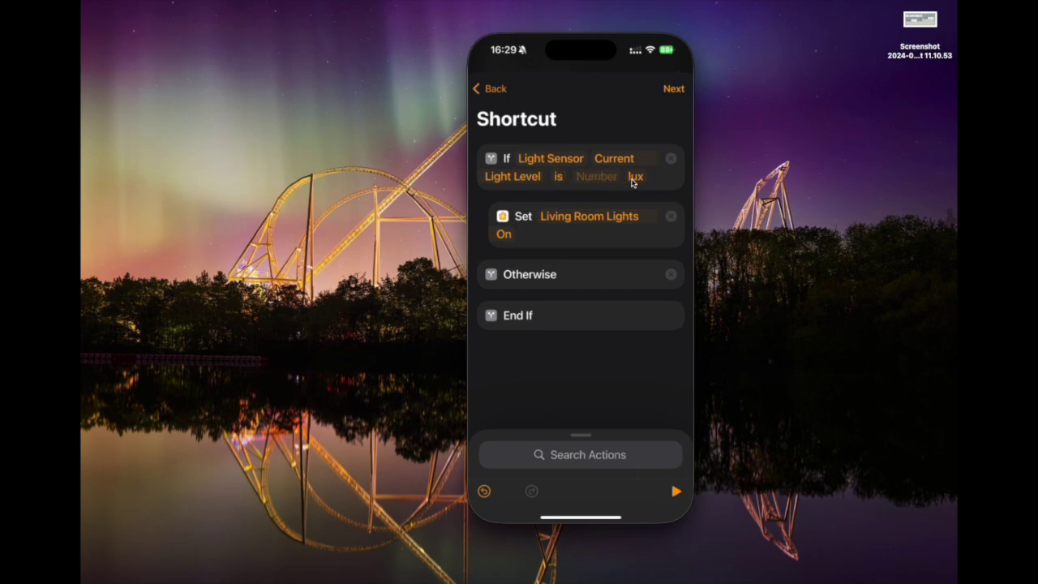
{"action": "left_click", "coordinate": [559, 179]}
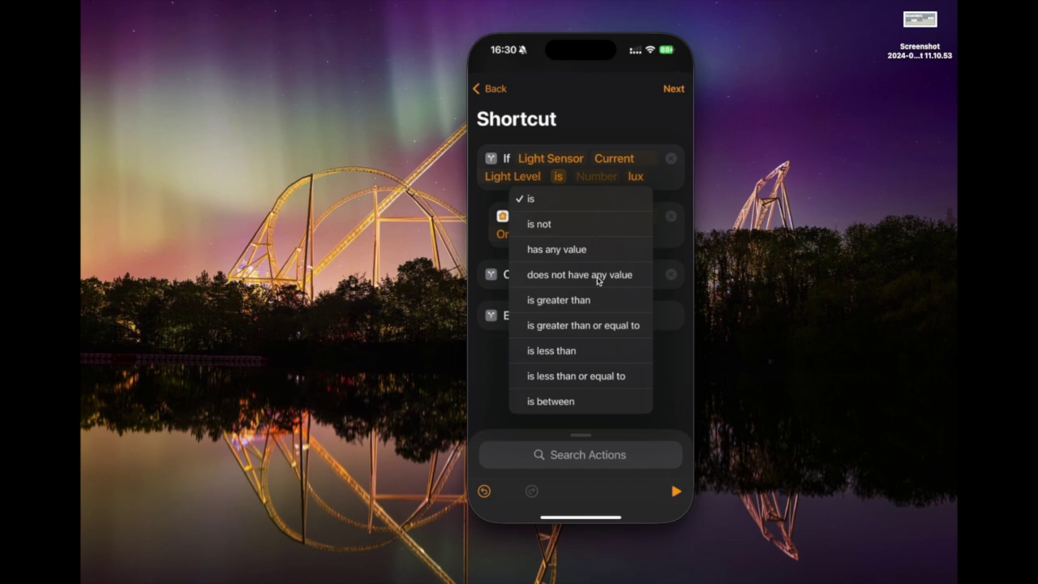
{"action": "left_click", "coordinate": [590, 376]}
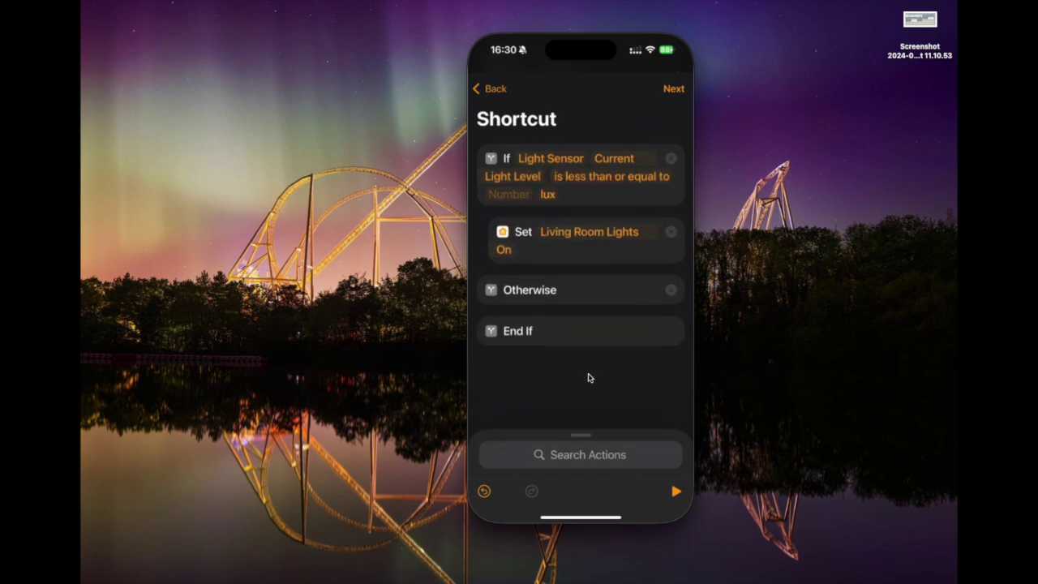
{"action": "left_click", "coordinate": [509, 195]}
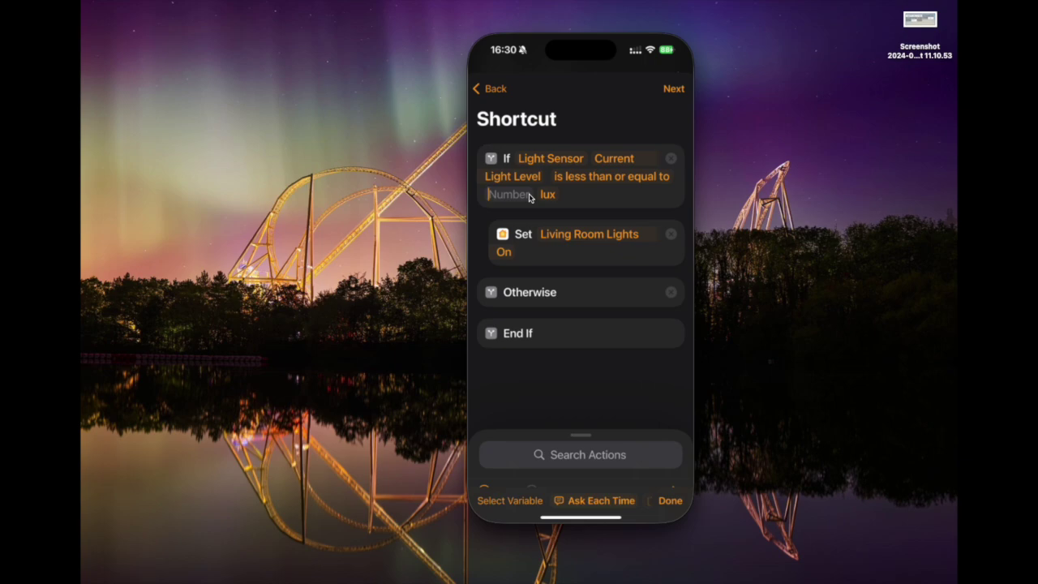
{"action": "type", "text": "15"}
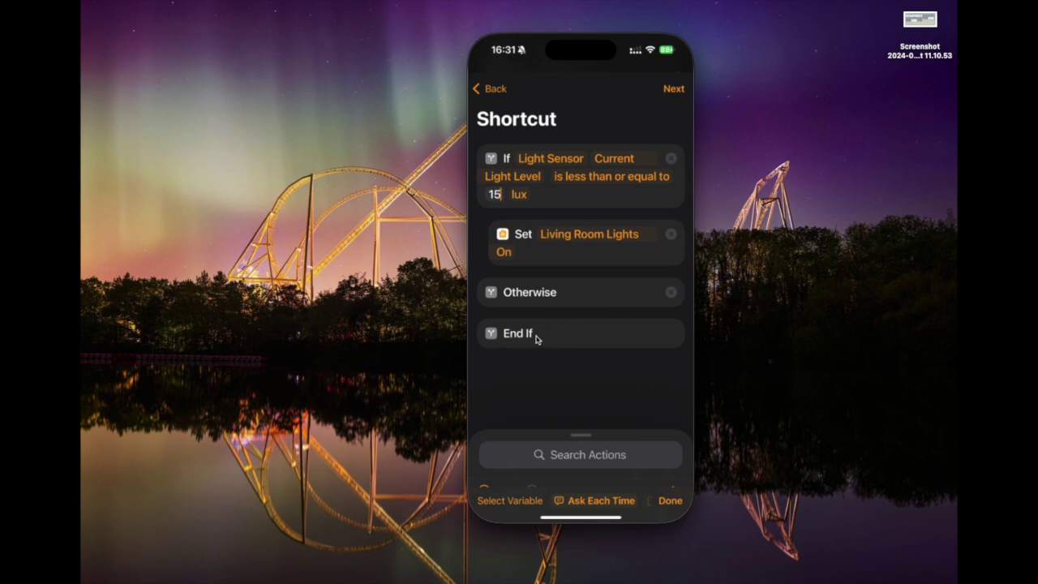
Review the new occupancy automation's summary alongside its conditional shortcut actions
{"action": "left_click", "coordinate": [672, 90]}
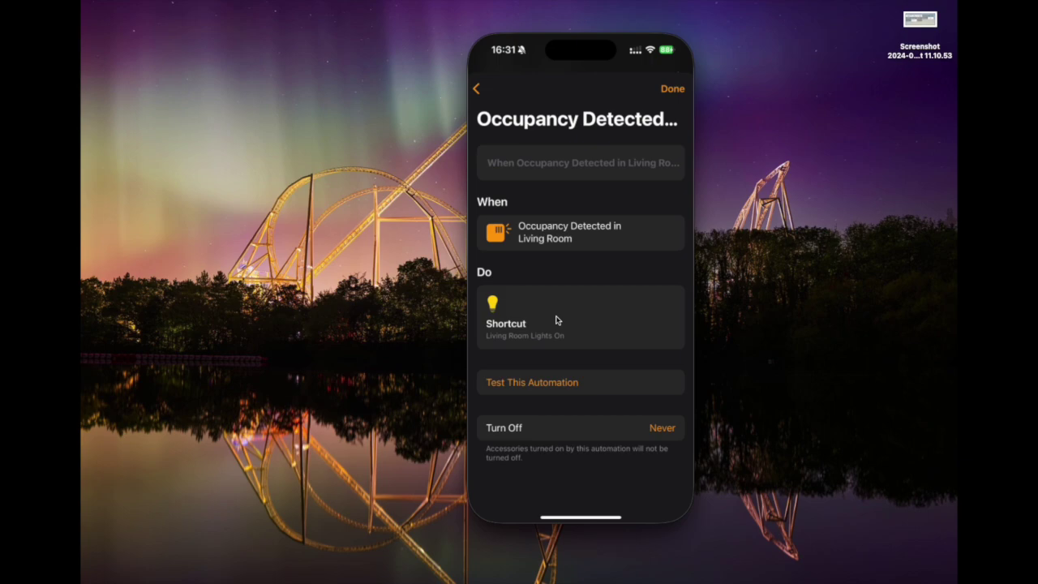
{"action": "left_click", "coordinate": [477, 91]}
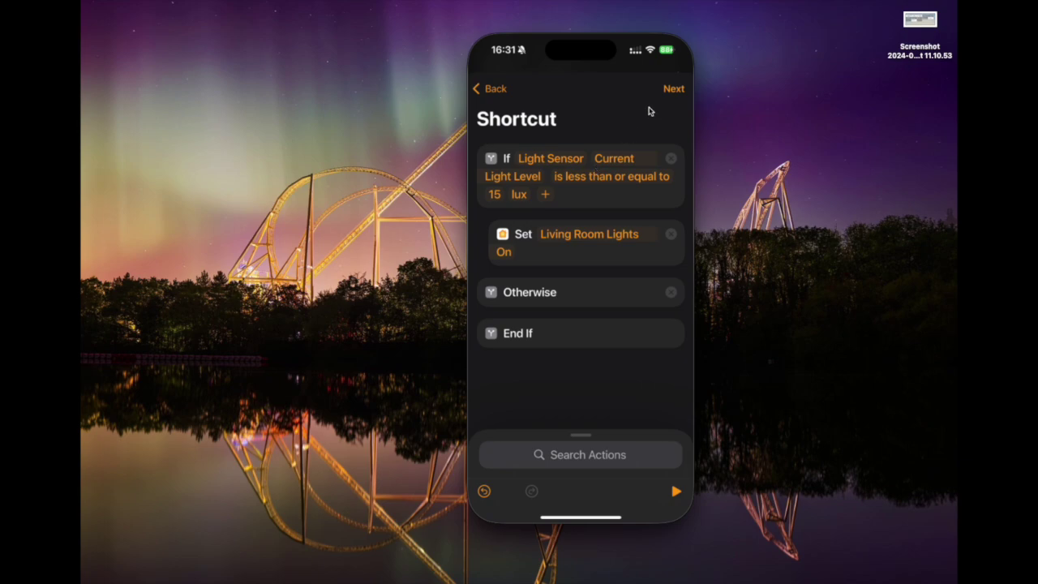
{"action": "left_click", "coordinate": [673, 89]}
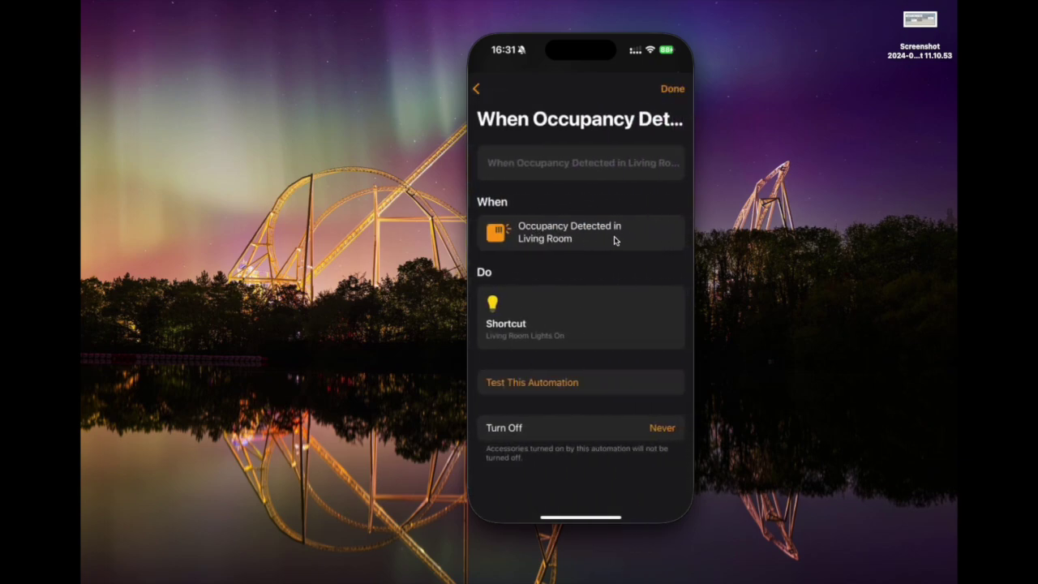
{"action": "left_click", "coordinate": [476, 89]}
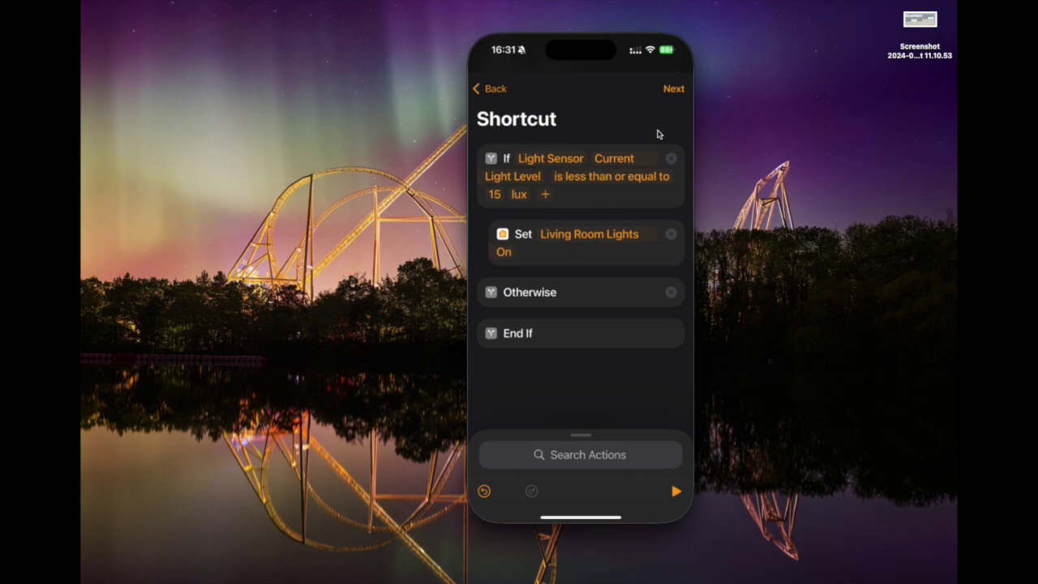
{"action": "left_click", "coordinate": [672, 91]}
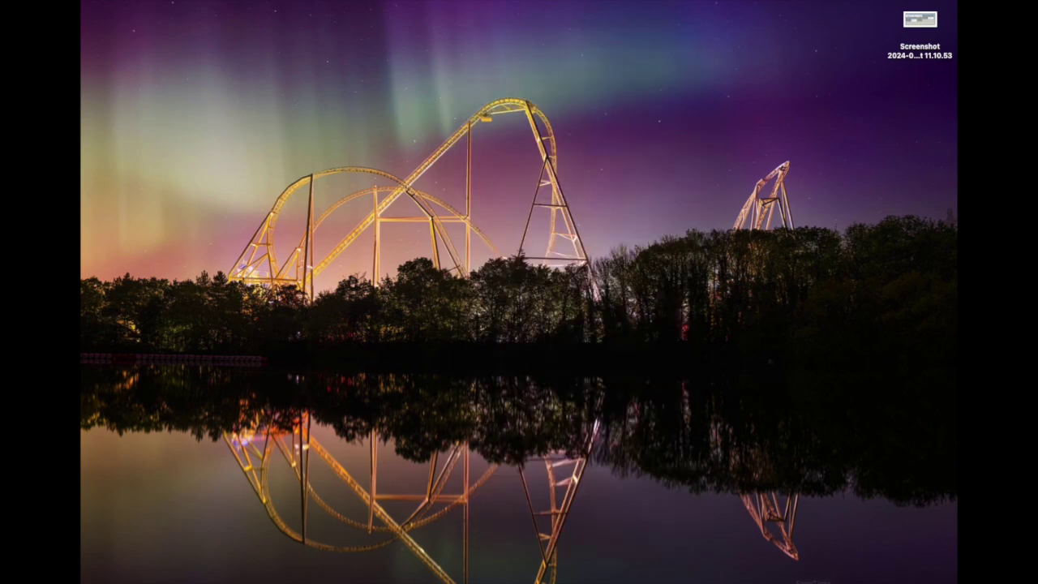
Switch to Home on the Mac, examine the shortcut of the Living Room - Presence Detected automation and close it without changes
{"action": "mouse_move", "coordinate": [869, 578]}
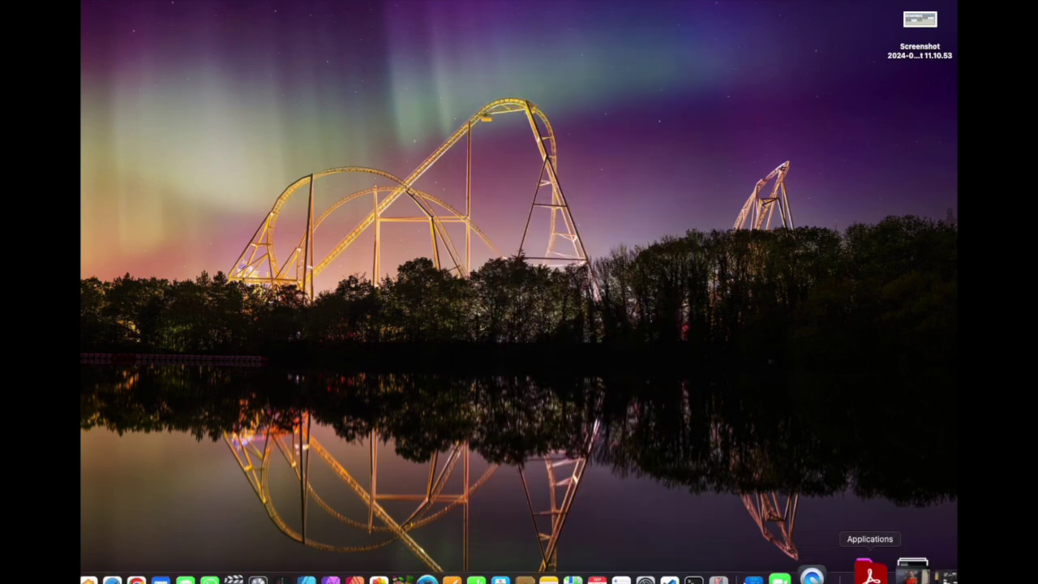
{"action": "left_click", "coordinate": [947, 577]}
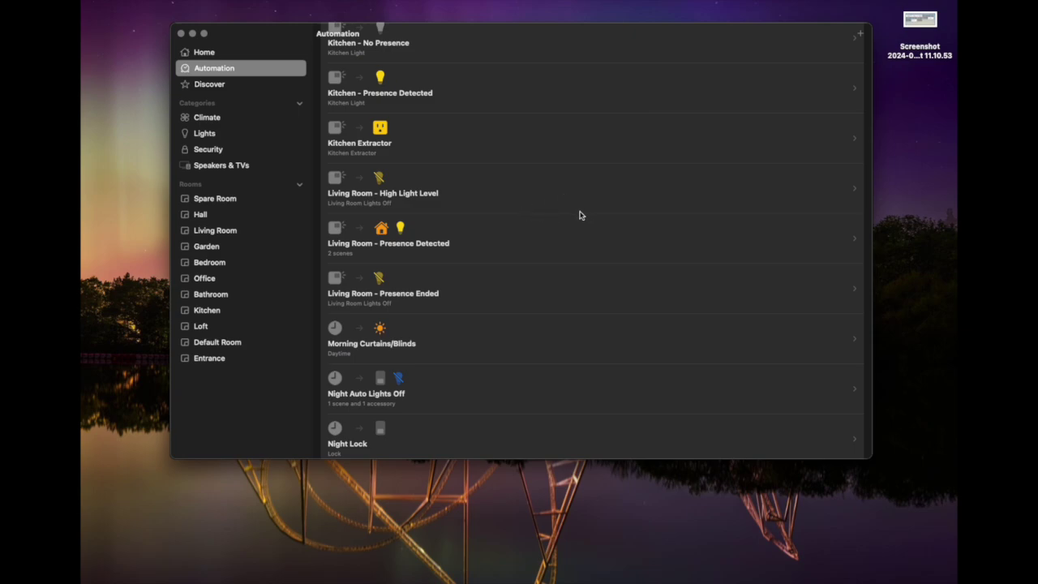
{"action": "left_click", "coordinate": [451, 241]}
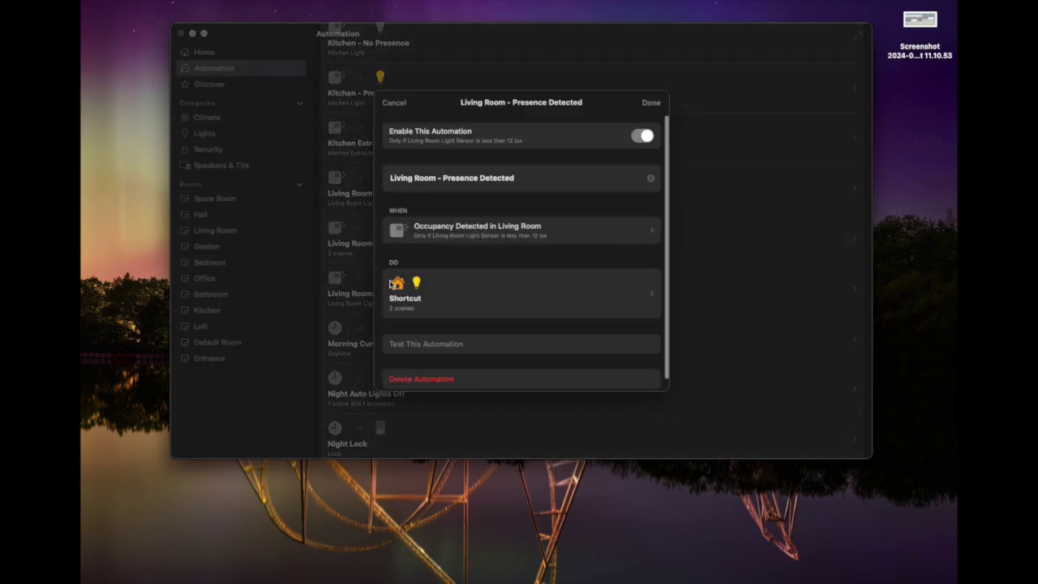
{"action": "left_click", "coordinate": [491, 292]}
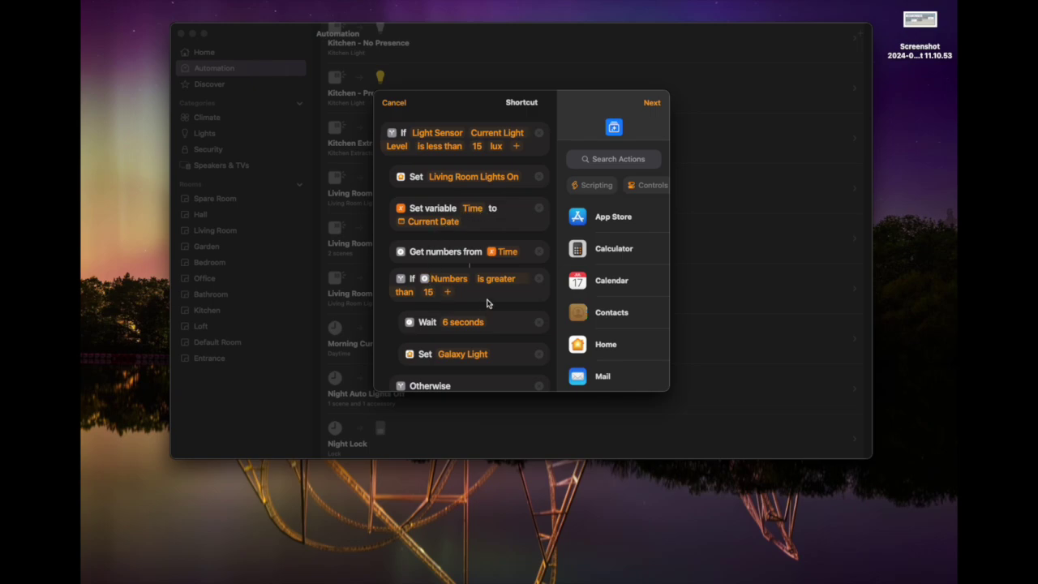
{"action": "scroll", "coordinate": [481, 299], "scroll_direction": "down", "scroll_amount": 1}
{"action": "scroll", "coordinate": [482, 298], "scroll_direction": "up", "scroll_amount": 1}
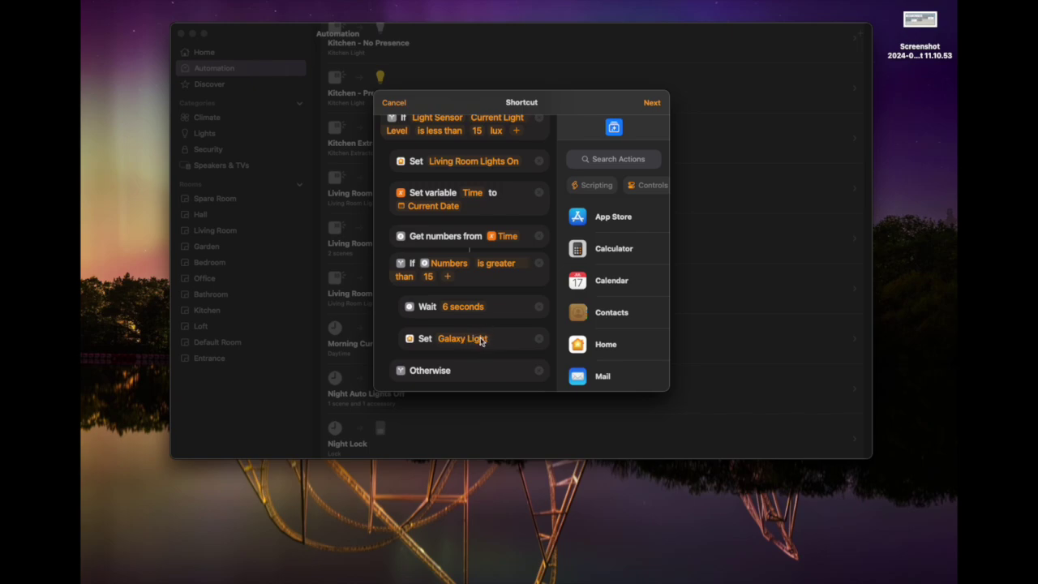
{"action": "scroll", "coordinate": [480, 340], "scroll_direction": "up", "scroll_amount": 2}
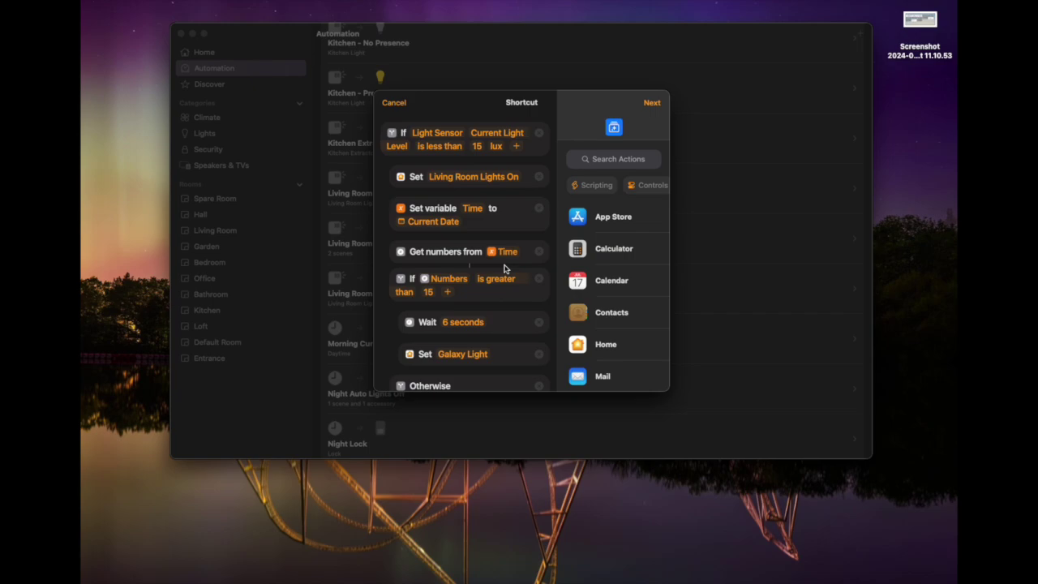
{"action": "left_click", "coordinate": [394, 103]}
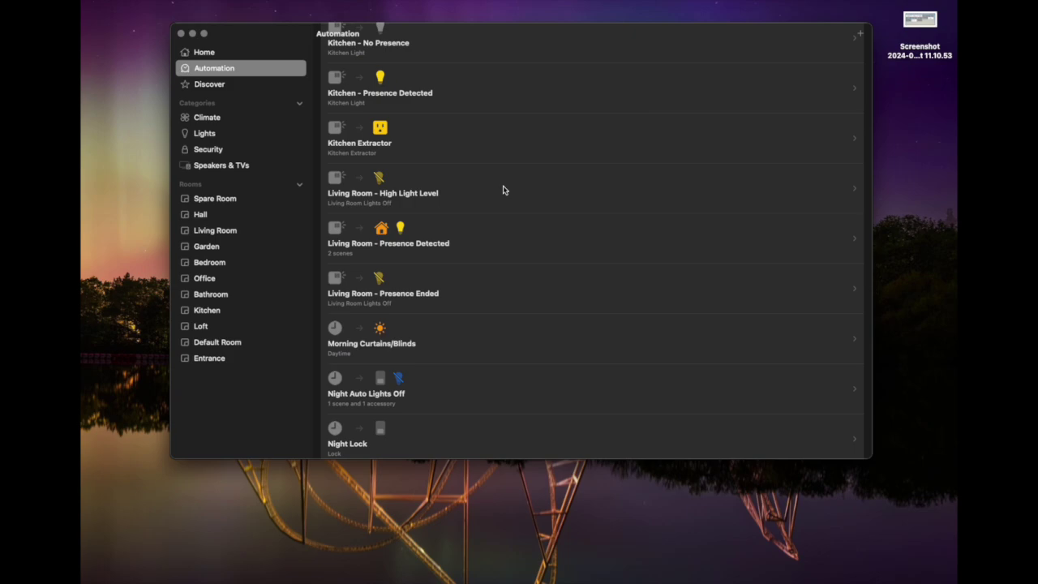